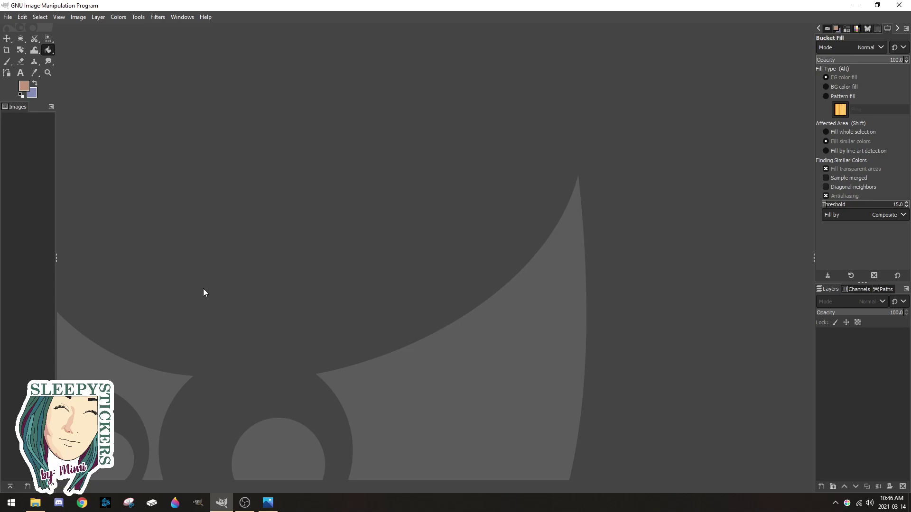
Step: Start opening an image and browse on drive Jumba (B:) to CRICUT DESIGN SPACE, DESIGN BUNDLES, STATES
left_click(7, 17)
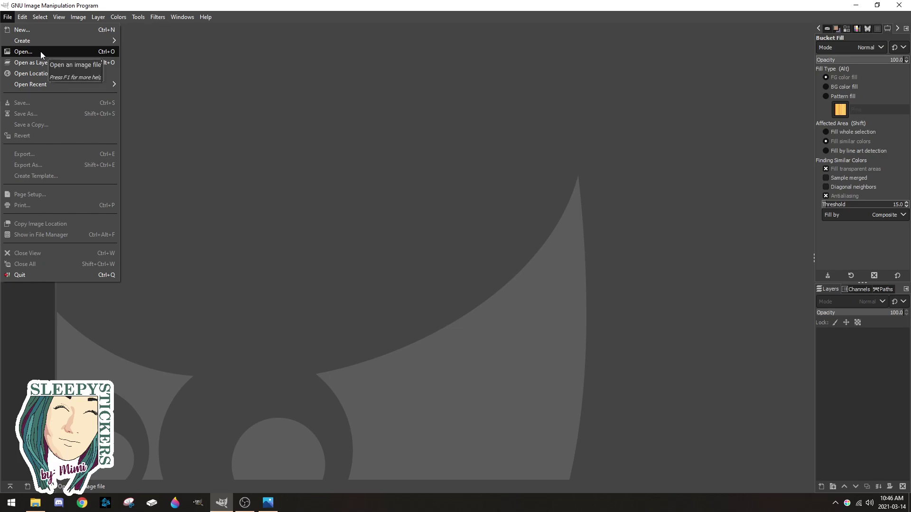
left_click(41, 51)
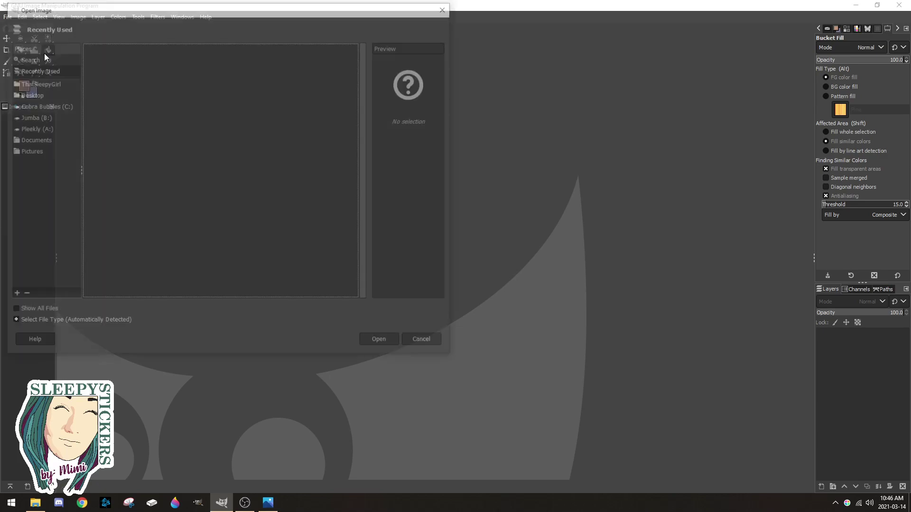
left_click(38, 114)
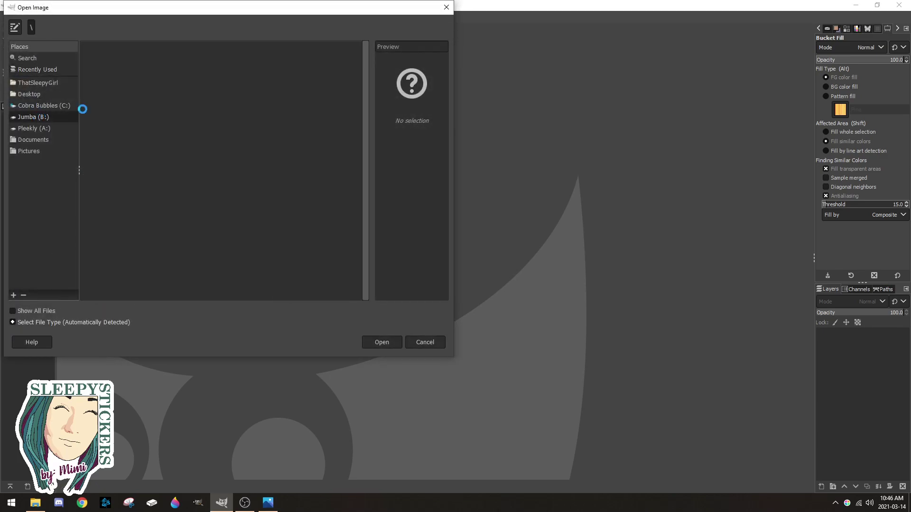
double_click(109, 58)
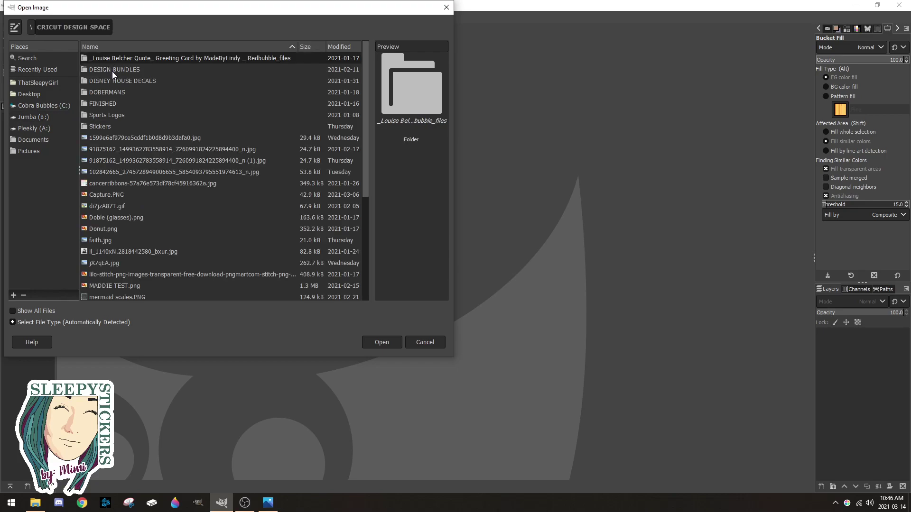
double_click(104, 126)
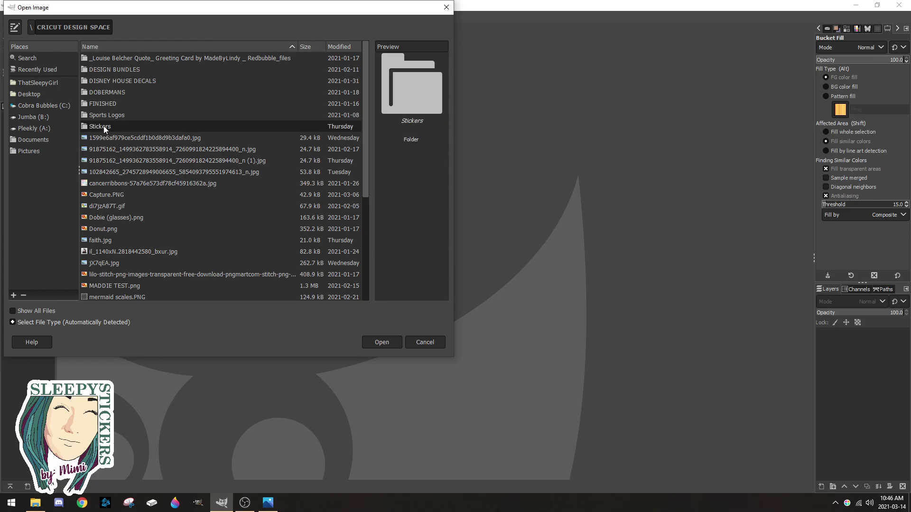
double_click(121, 68)
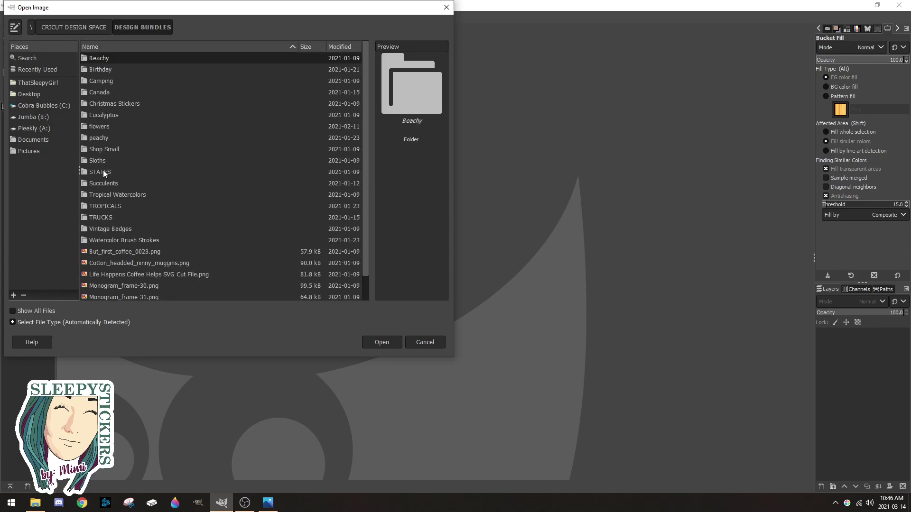
double_click(103, 172)
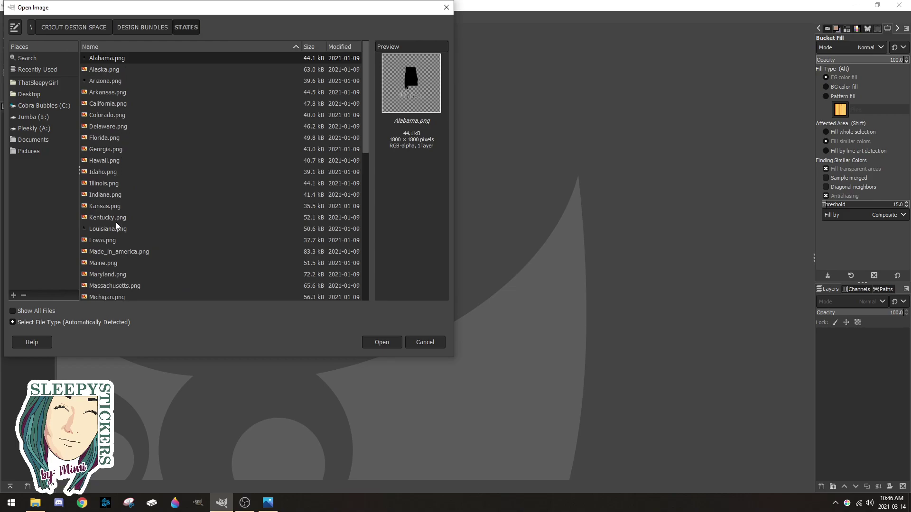
Step: Open the Utah.png file from the STATES folder
scroll(119, 189, "down", 5)
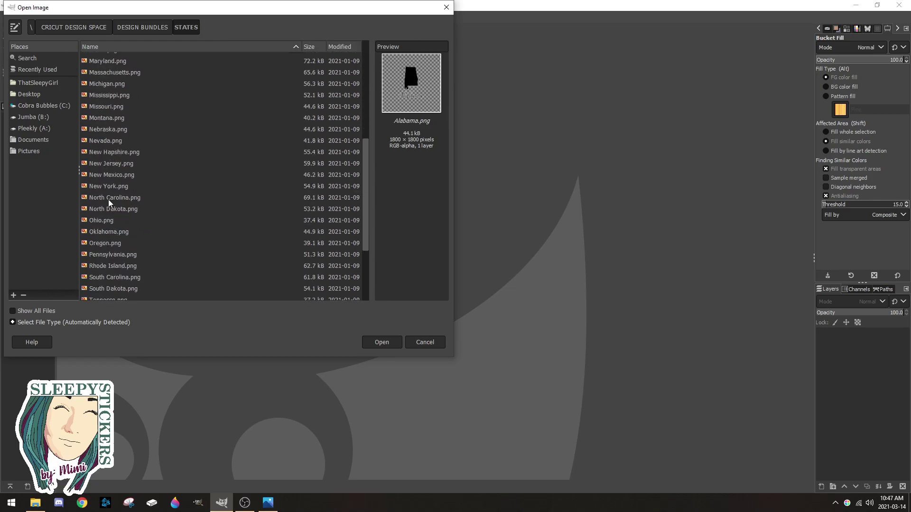
scroll(109, 187, "down", 3)
left_click(101, 233)
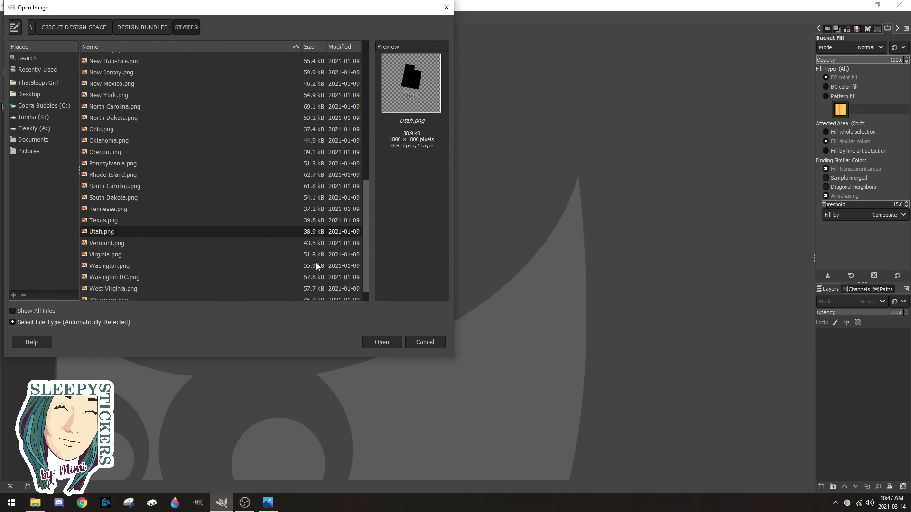
left_click(379, 341)
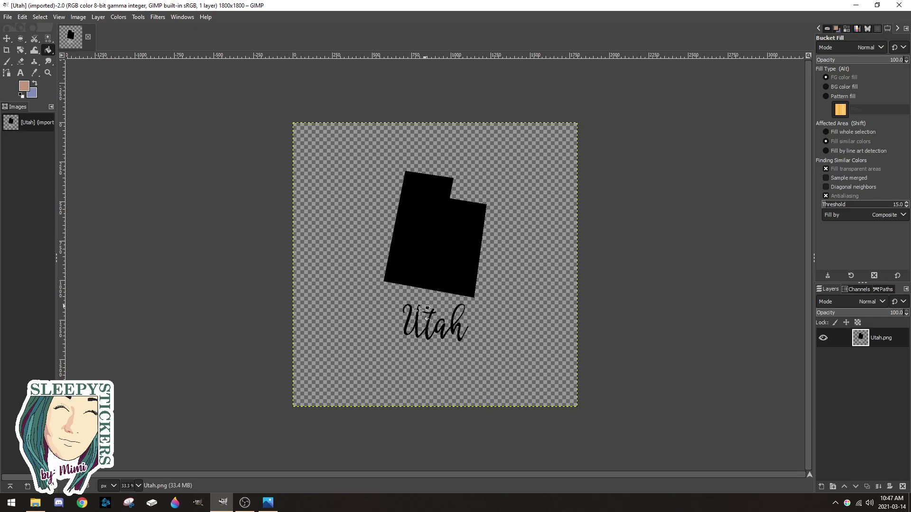
Step: Erase the "Utah" lettering with the Eraser at size 313 and select the remaining state shape with Alpha to Selection
key("shift+e")
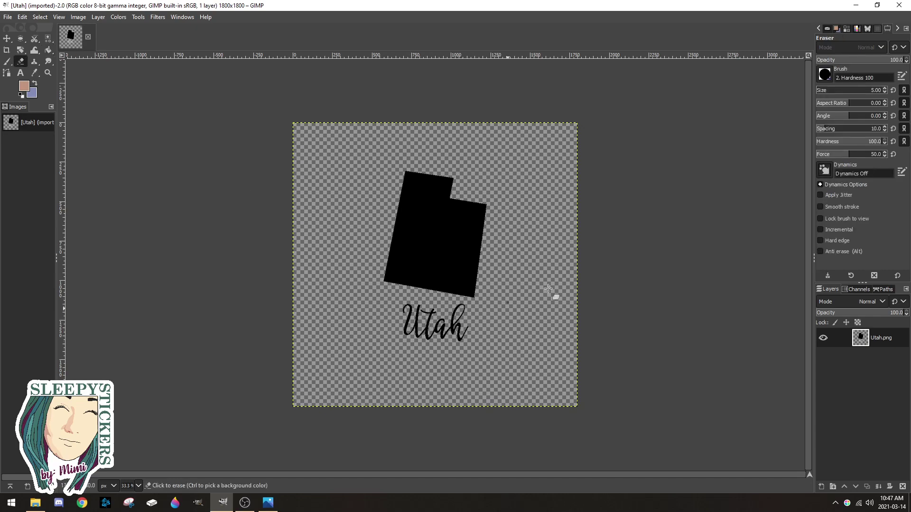
left_click(850, 90)
mouse_move(386, 325)
left_mouse_down()
mouse_move(453, 325)
mouse_move(468, 335)
mouse_move(365, 318)
left_mouse_up()
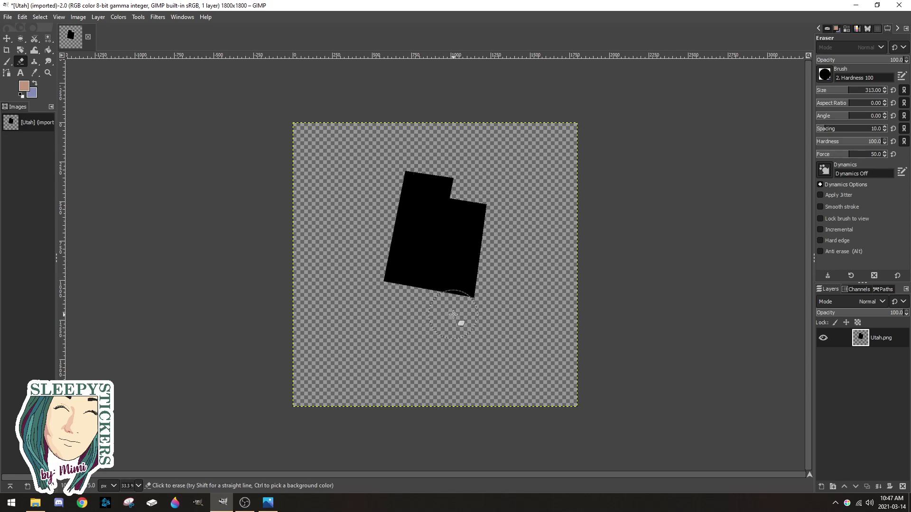
right_click(878, 339)
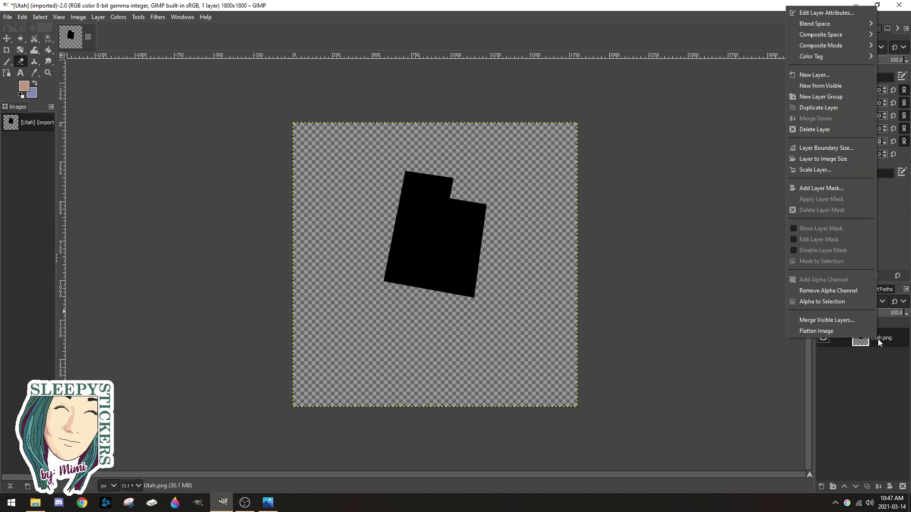
left_click(828, 303)
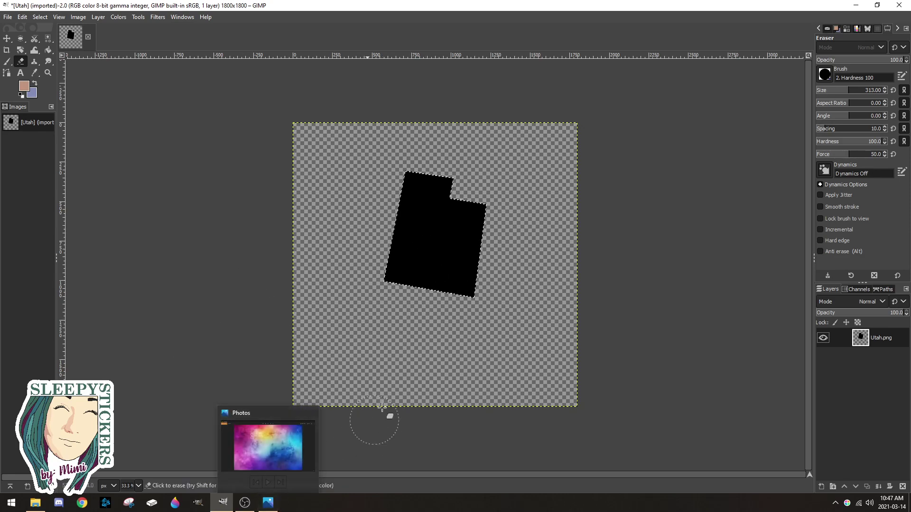
Step: Switch to Photos, copy the watercolor image 349663.jpg, and return to GIMP
left_click(268, 502)
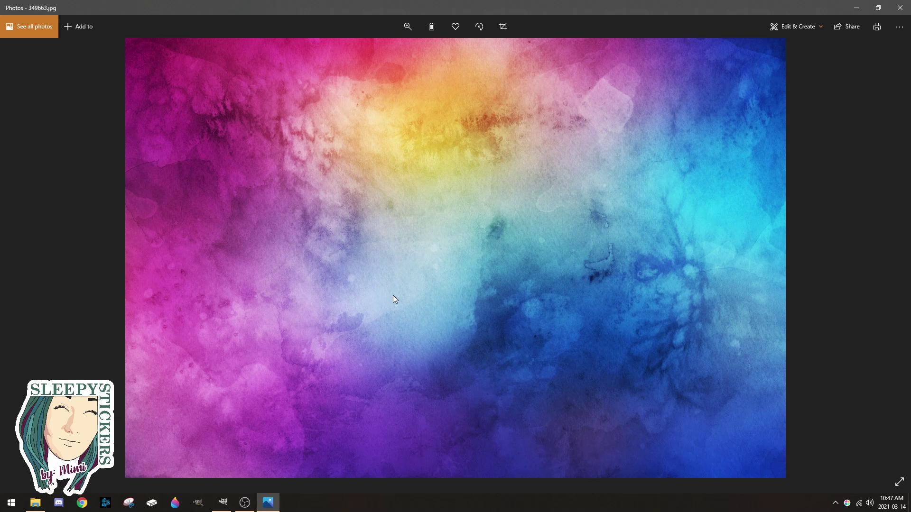
right_click(434, 254)
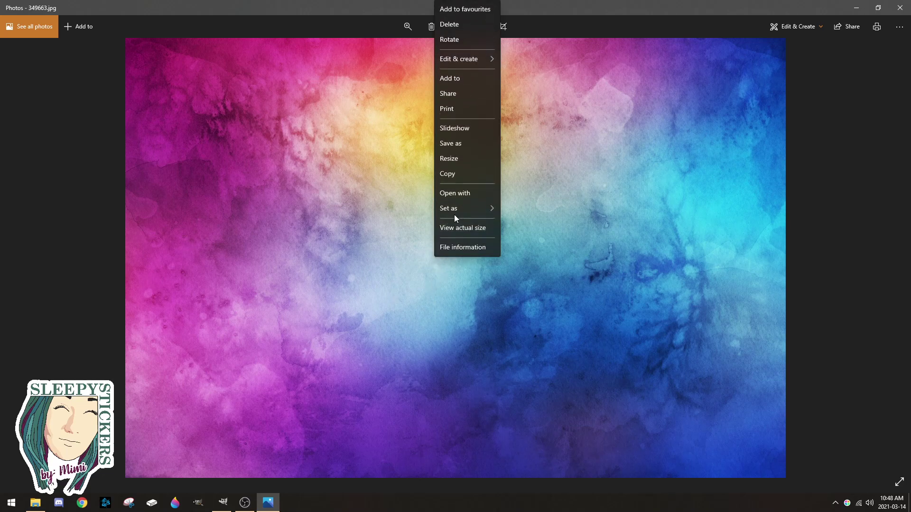
left_click(463, 174)
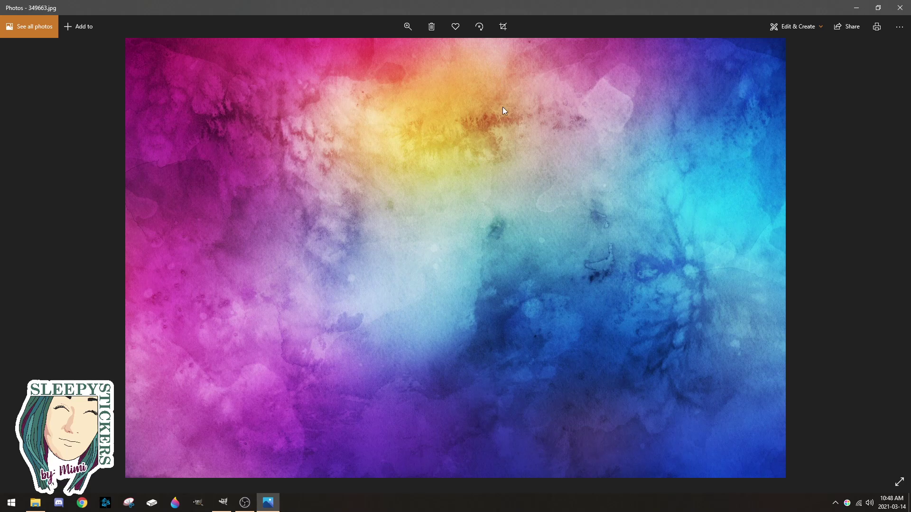
left_click(854, 8)
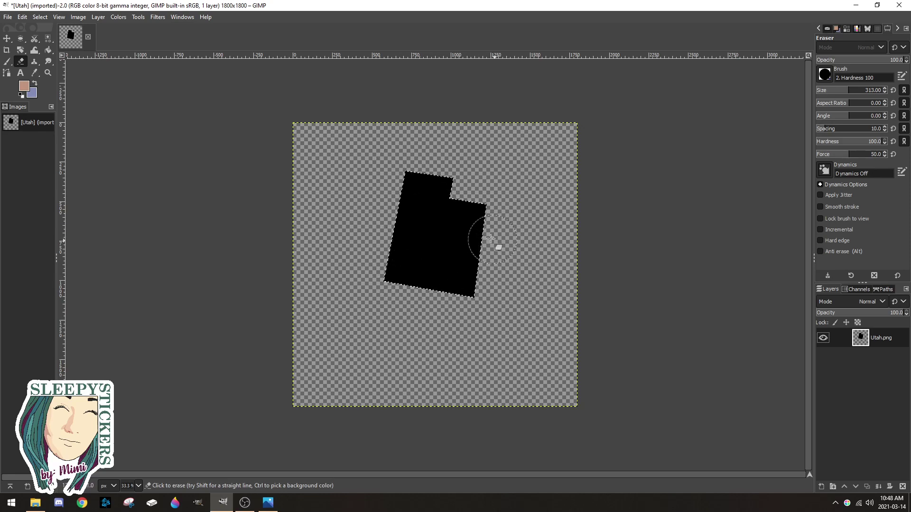
Step: Paste the copied watercolor into the state selection and anchor it with its pink and purple area filling the shape
left_click(23, 18)
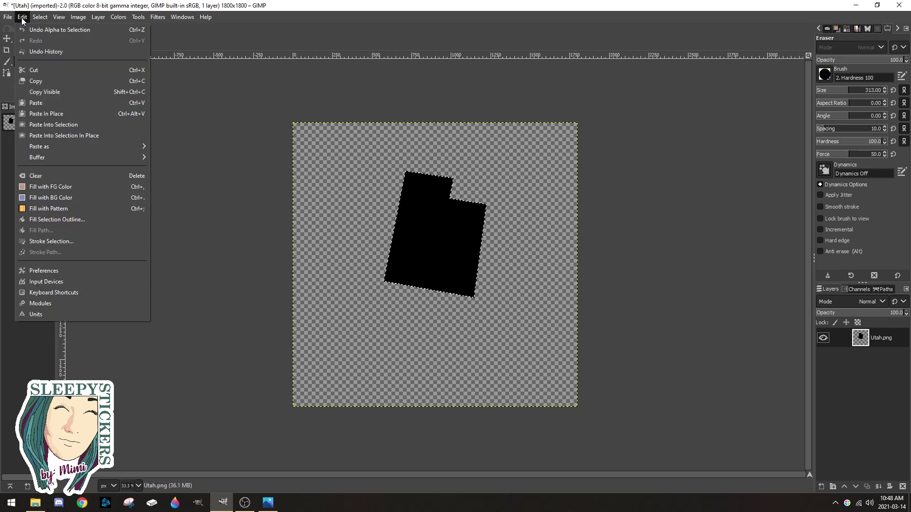
left_click(54, 124)
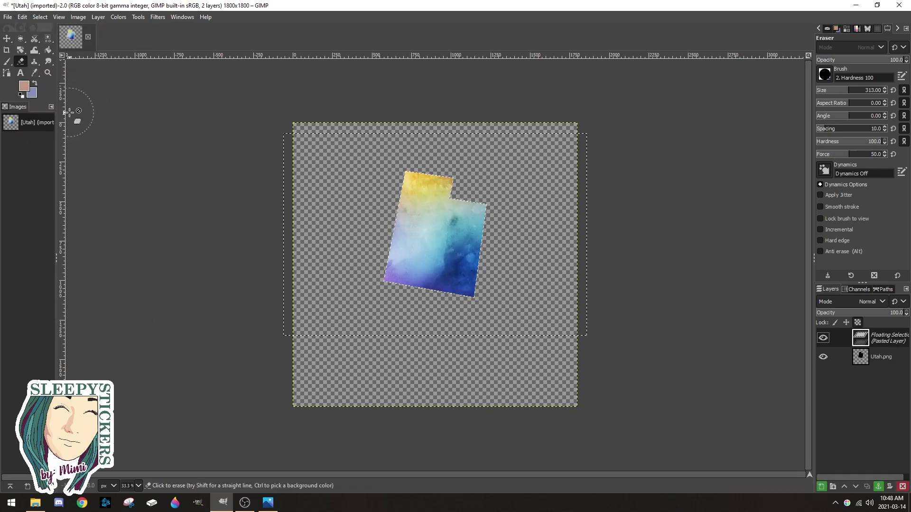
left_click(7, 41)
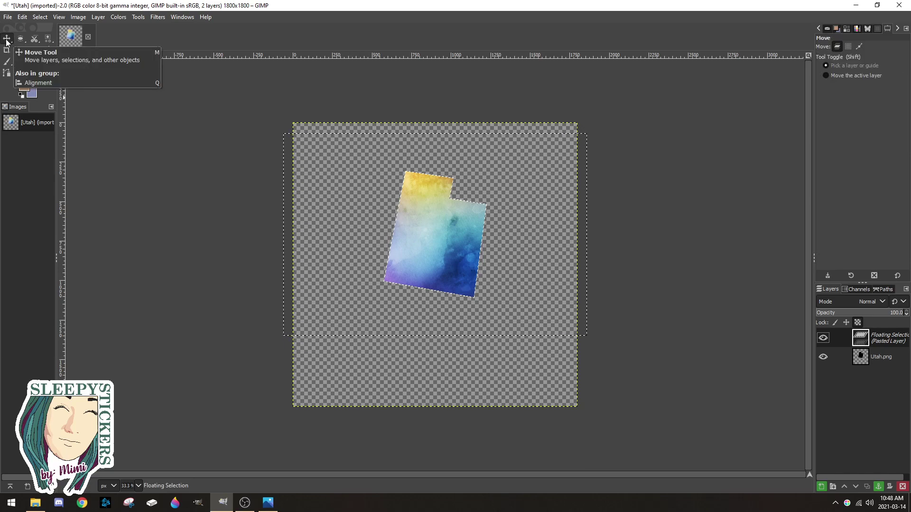
left_click_drag(429, 222, 518, 209)
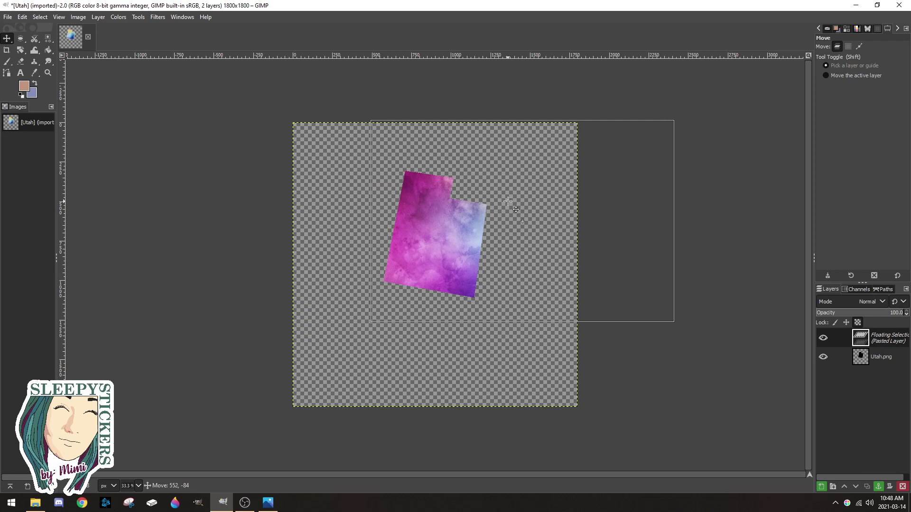
left_click_drag(503, 196, 503, 196)
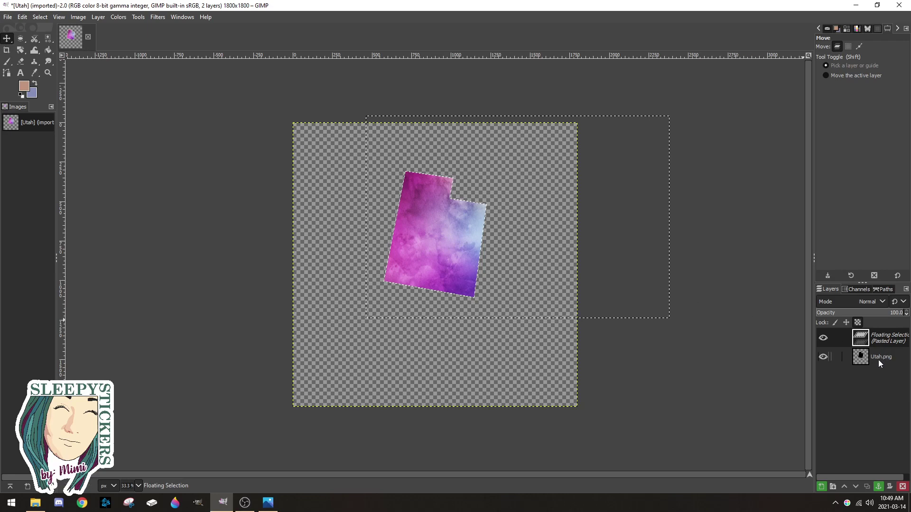
left_click(878, 486)
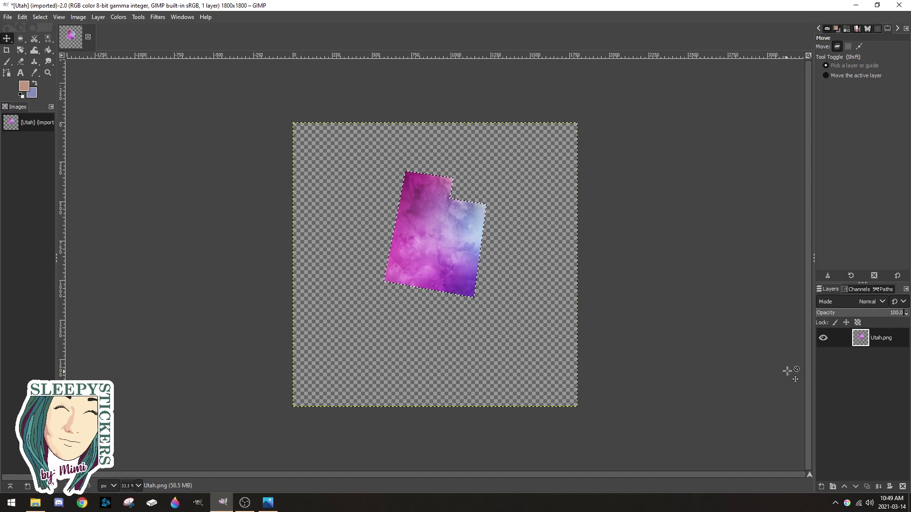
Step: Duplicate the Utah.png layer and hide the original
right_click(863, 338)
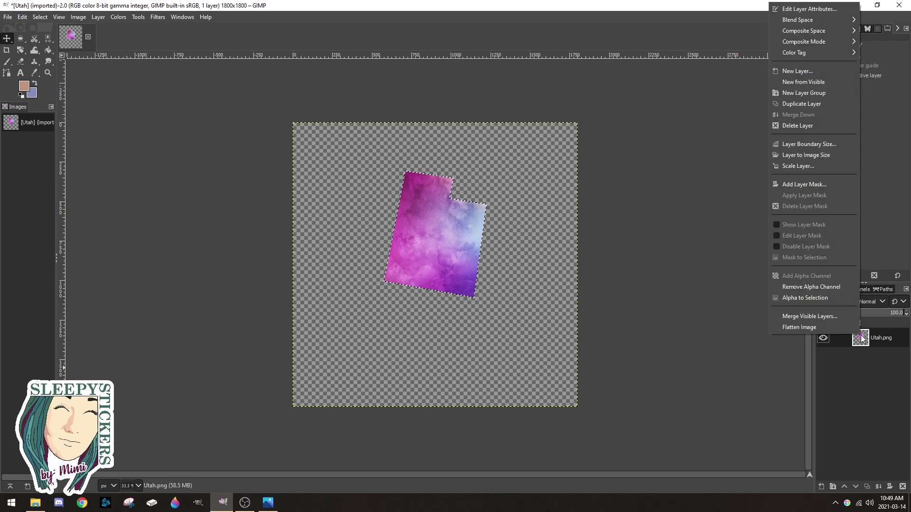
left_click(810, 105)
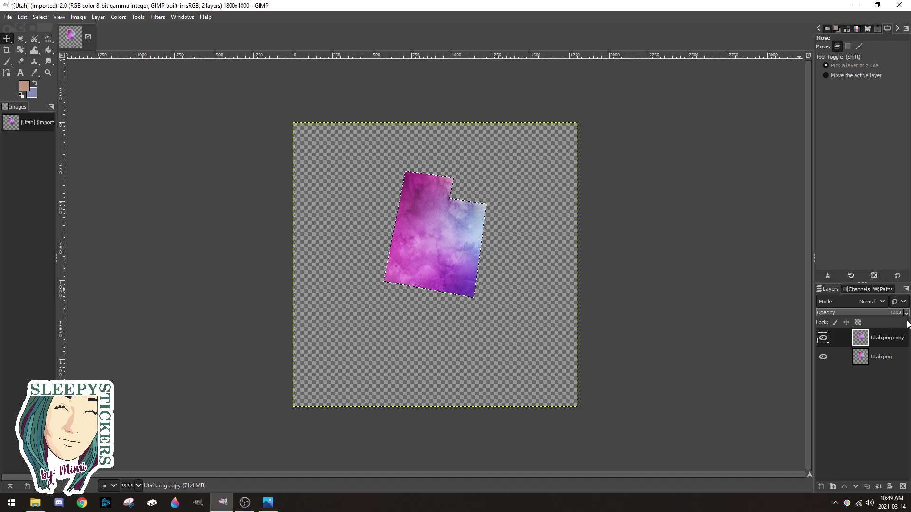
left_click(823, 358)
Step: Paste the watercolor into the selection on the duplicate layer and anchor it with its blue area filling the state
left_click(22, 17)
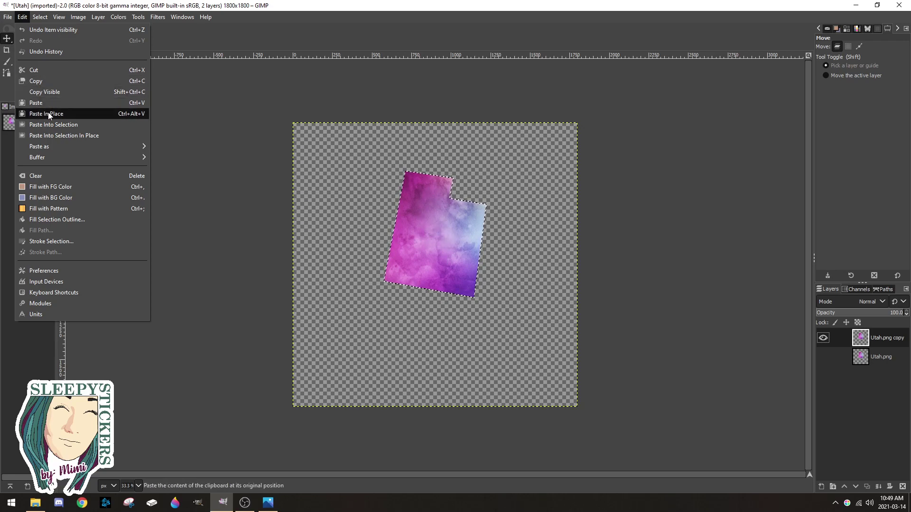
left_click(55, 124)
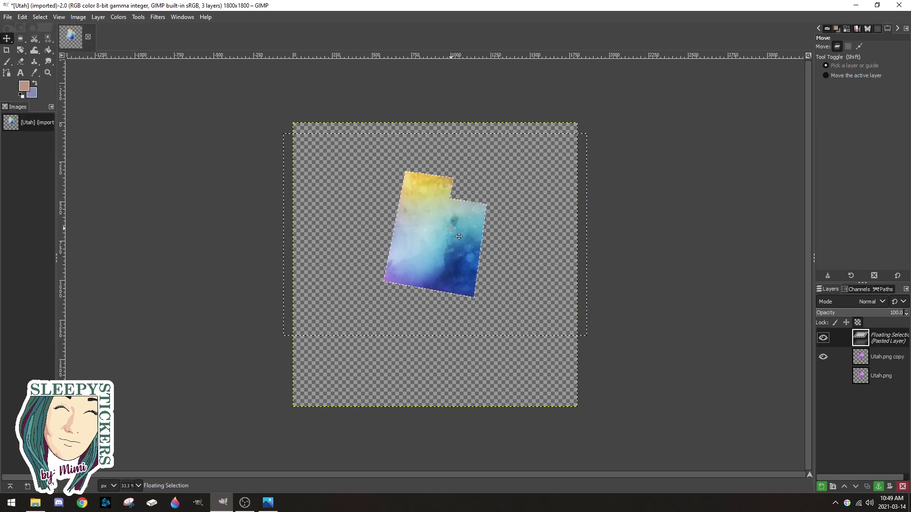
left_click_drag(449, 243, 404, 226)
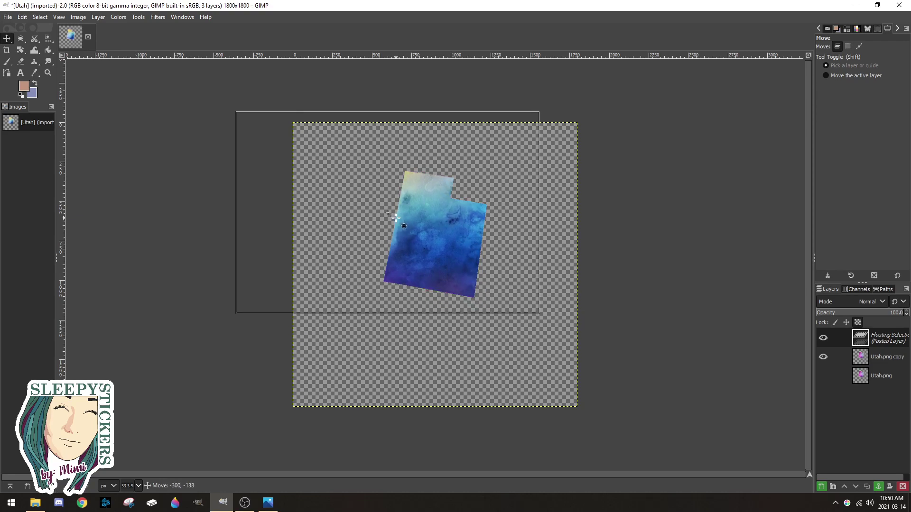
left_click(878, 487)
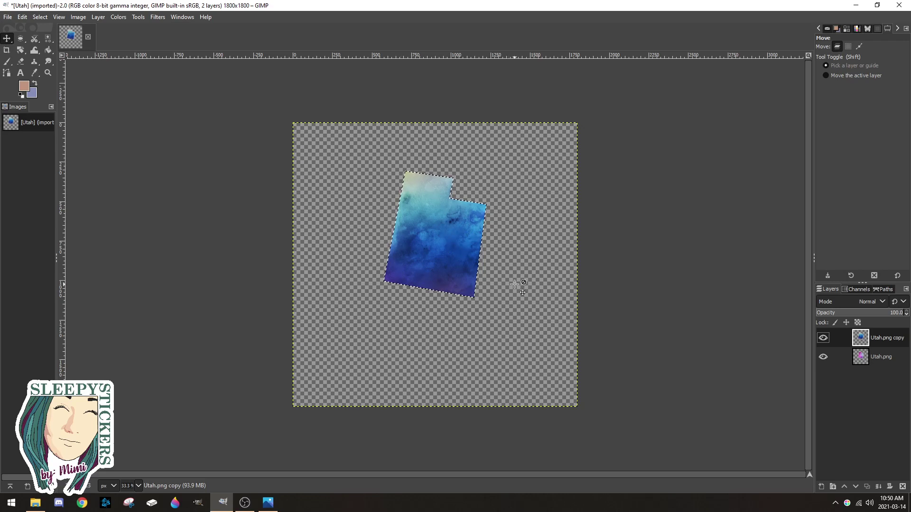
Step: Add a new transparent 1800 x 1800 px layer named "outline" above the state layers
left_click(98, 18)
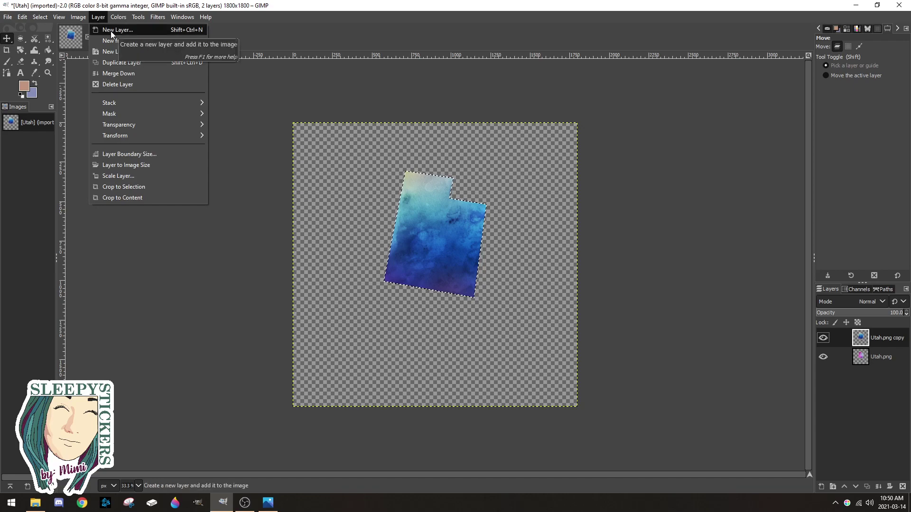
left_click(110, 30)
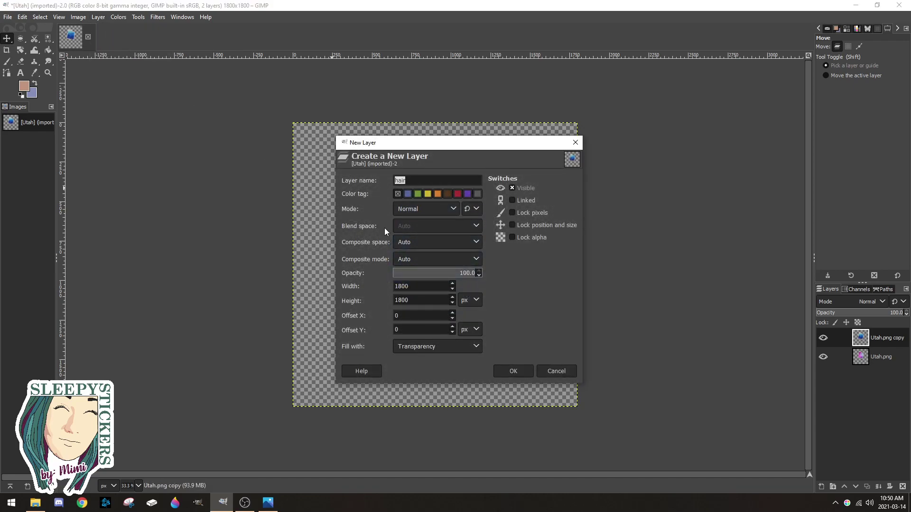
type("outline")
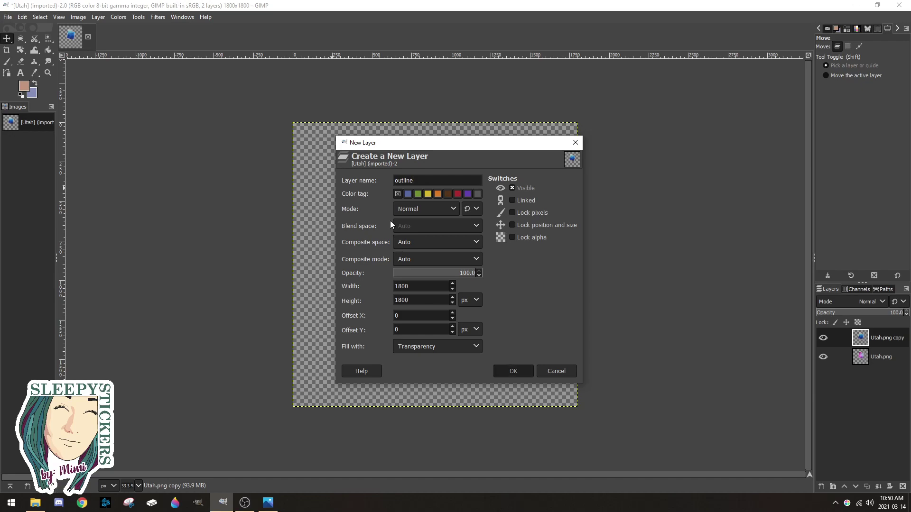
key("Return")
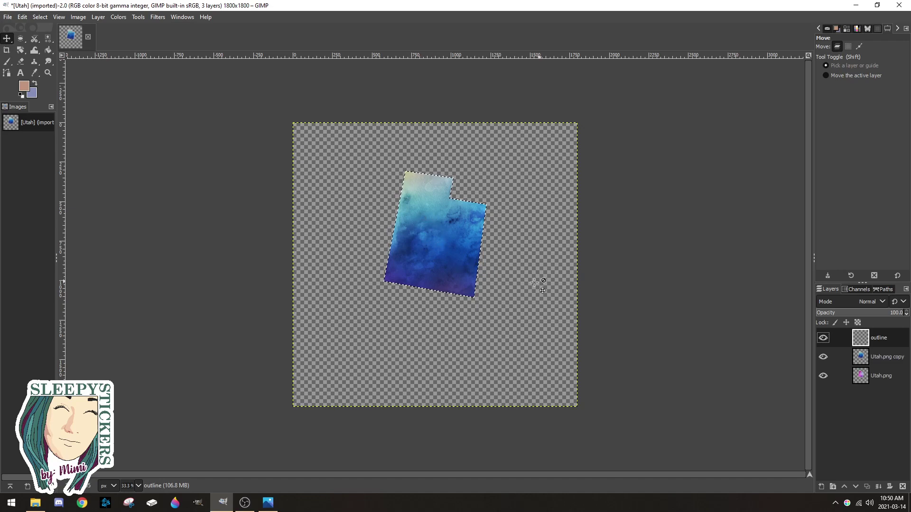
scroll(421, 218, "up", 3)
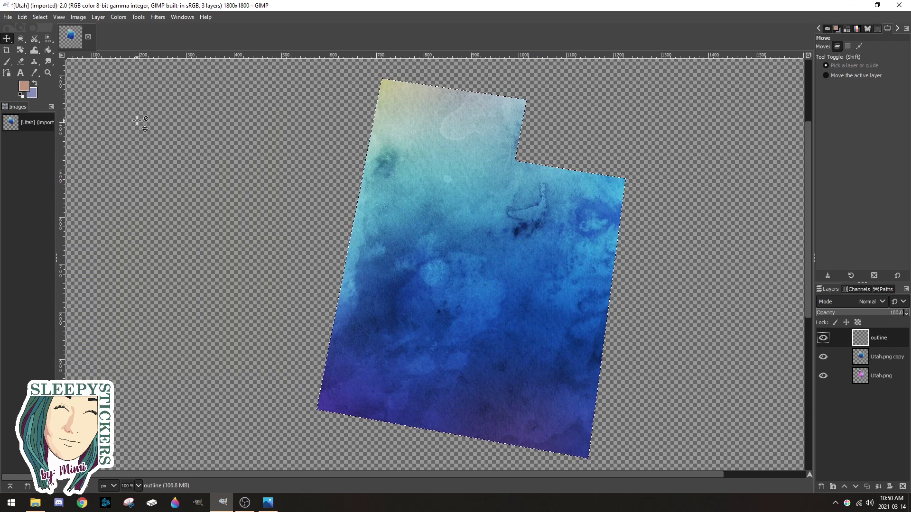
Step: Activate the Paintbrush on the outline layer and set the foreground color to white (ffffff)
left_click(7, 61)
left_click(24, 85)
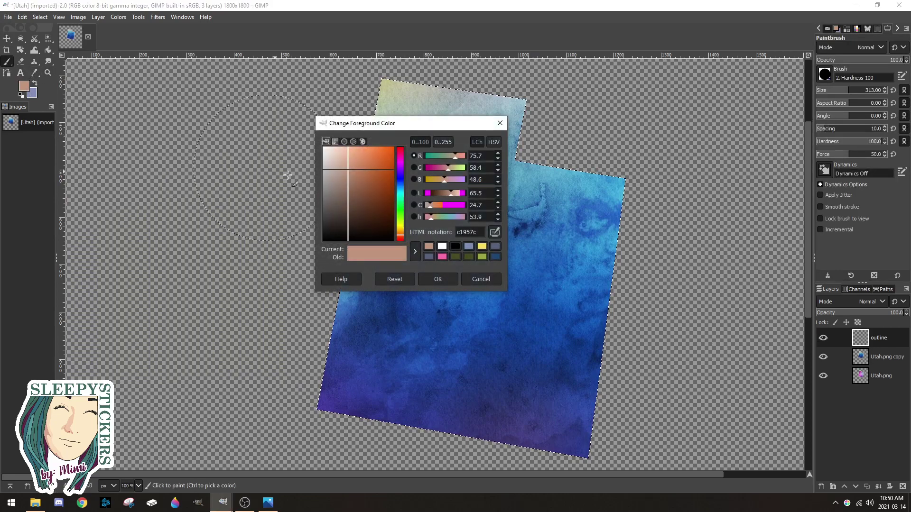
left_click(442, 246)
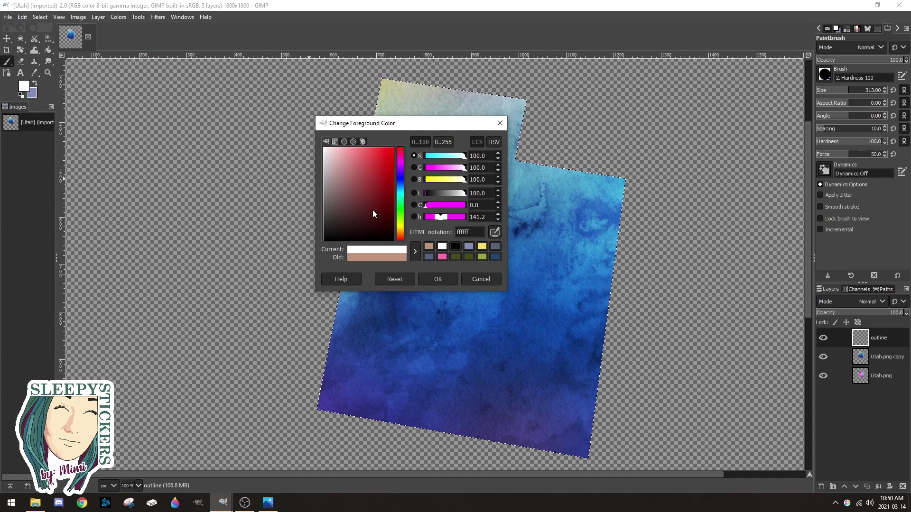
left_click(437, 278)
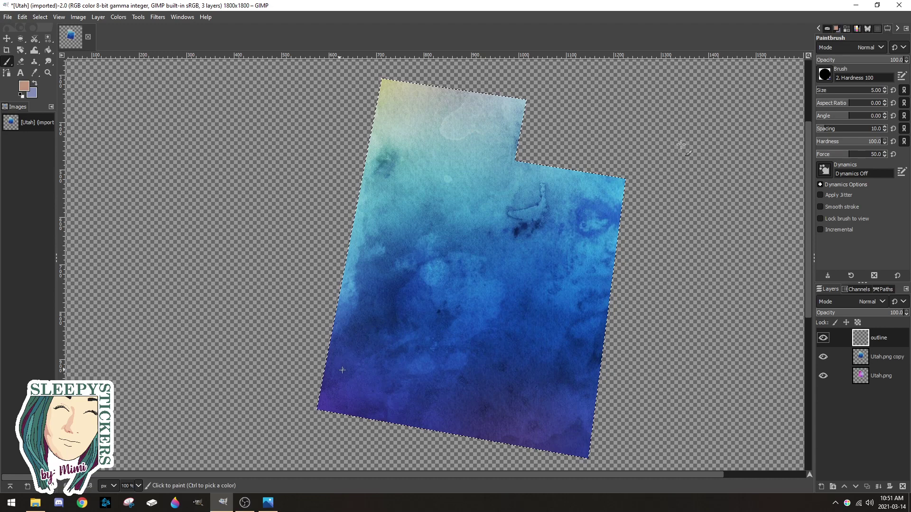
Step: Enlarge the brush and try a stroke along the lower part of the state's west edge
key("bracketright")
key("bracketright")
key("bracketright")
left_click_drag(325, 402, 341, 342)
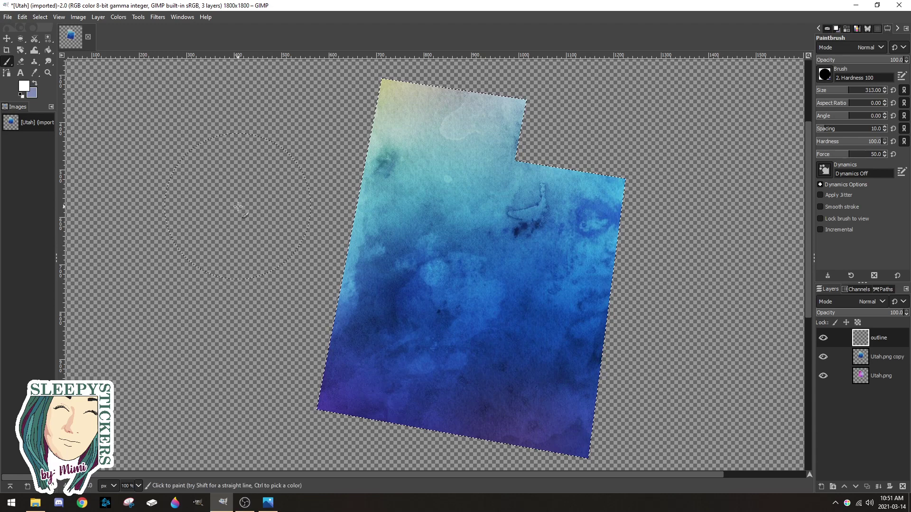
Step: Reapply the white foreground color, test the 313 px brush with a single dab inside the state, and undo the dab
left_click(26, 88)
left_click(435, 279)
right_click(256, 239)
left_click(241, 212)
left_click(24, 86)
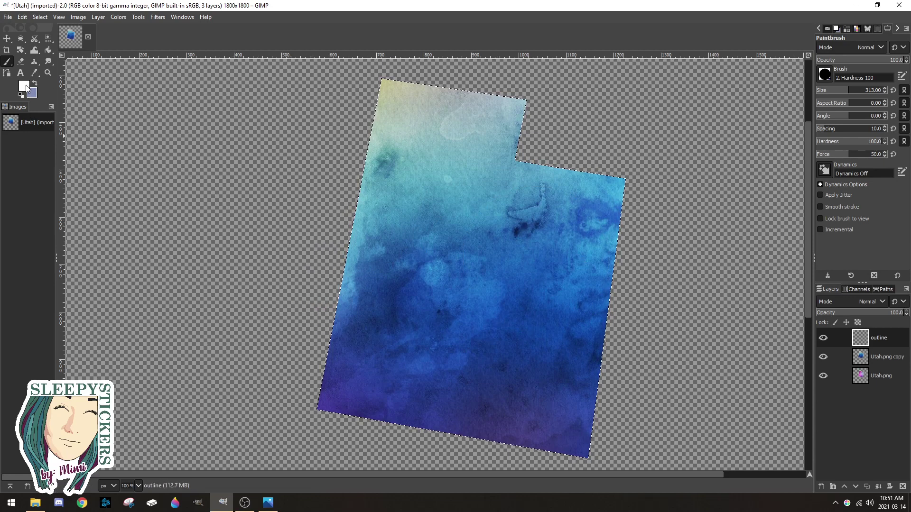
left_click(436, 279)
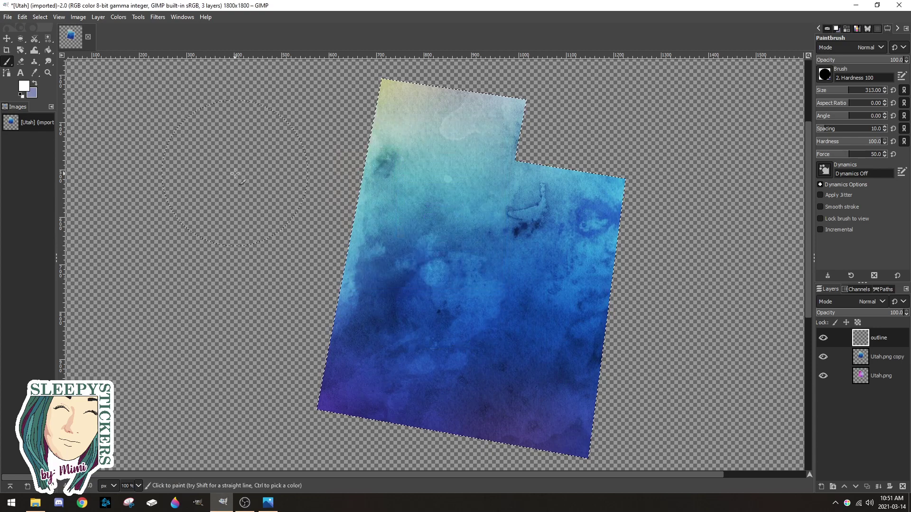
left_click(424, 233)
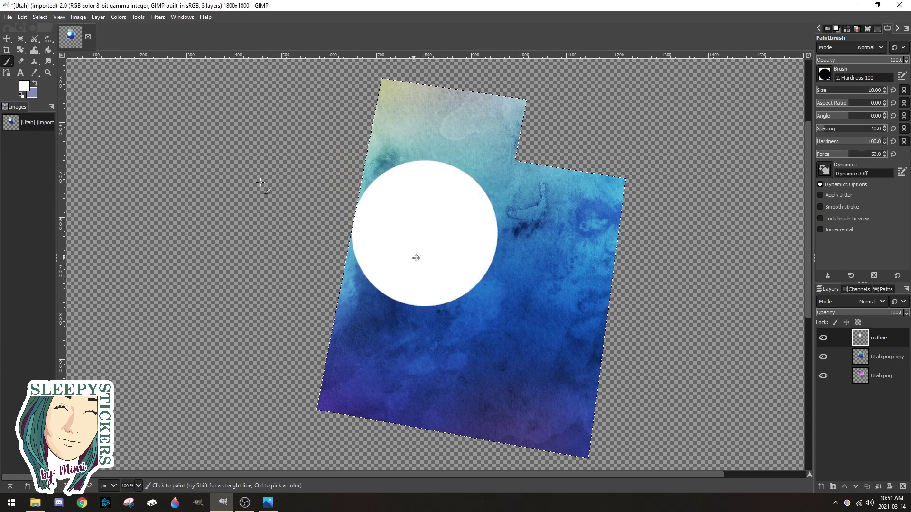
key("ctrl+z")
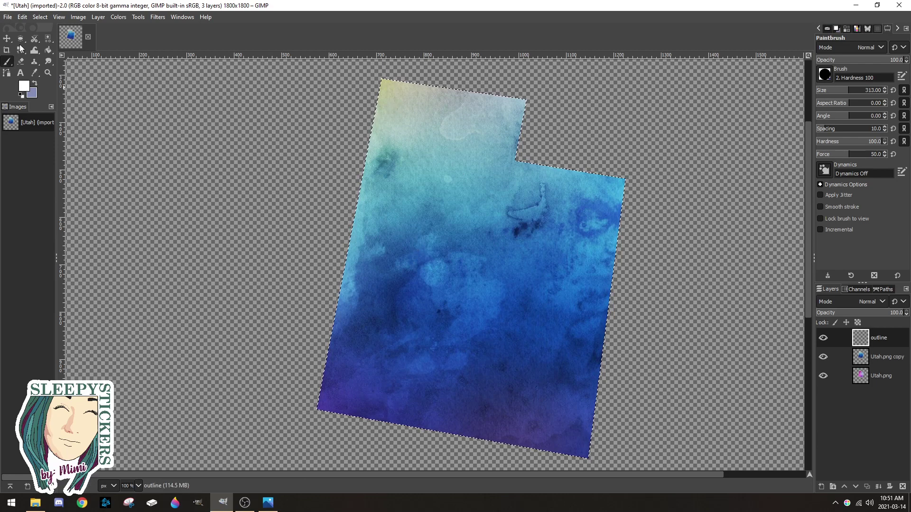
Step: Clear the selection and paint a closed white outline of straight 10 px brush lines just inside the state's border
left_click(40, 17)
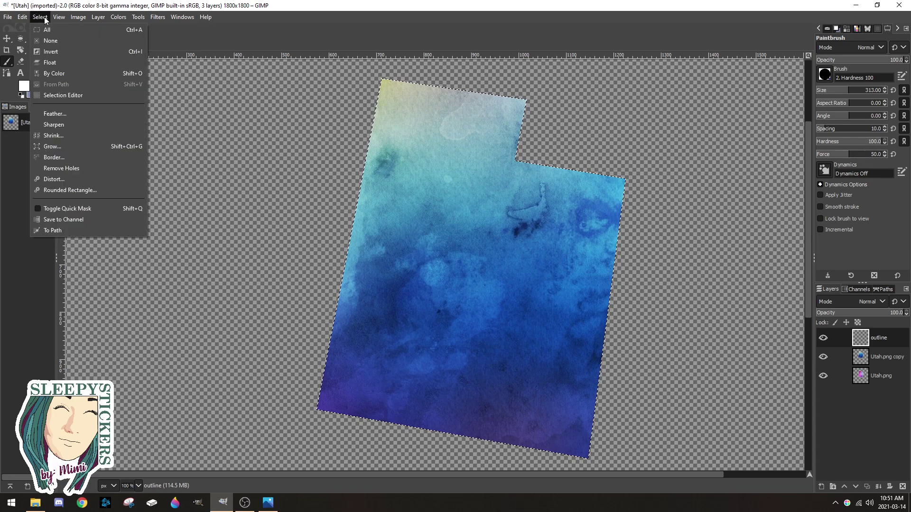
left_click(50, 46)
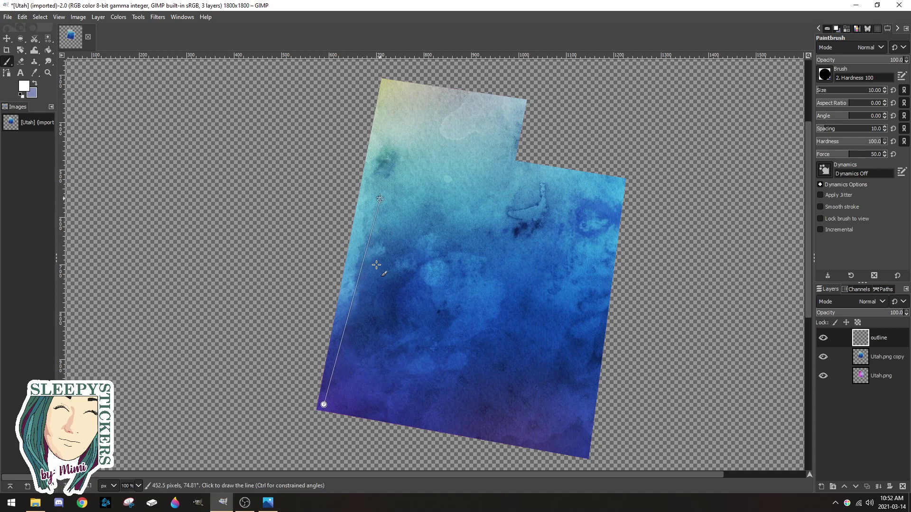
left_click(386, 86, "shift")
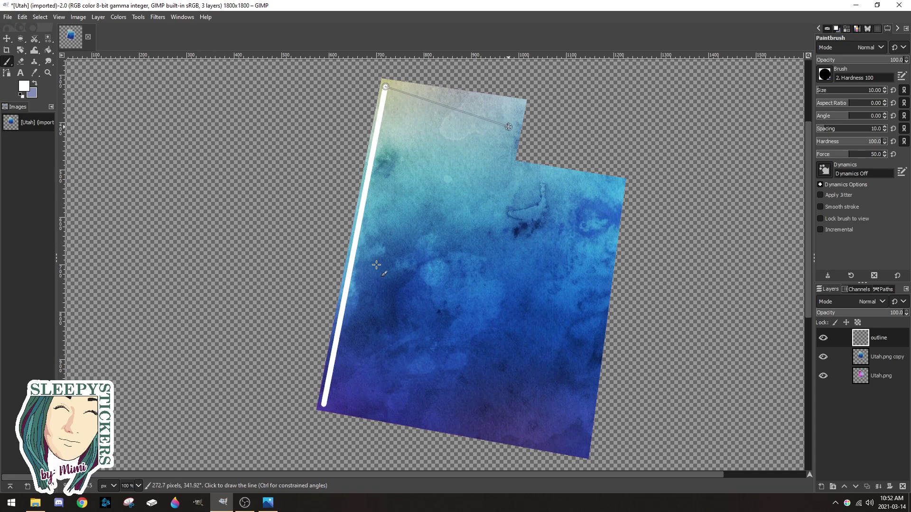
left_click(520, 106)
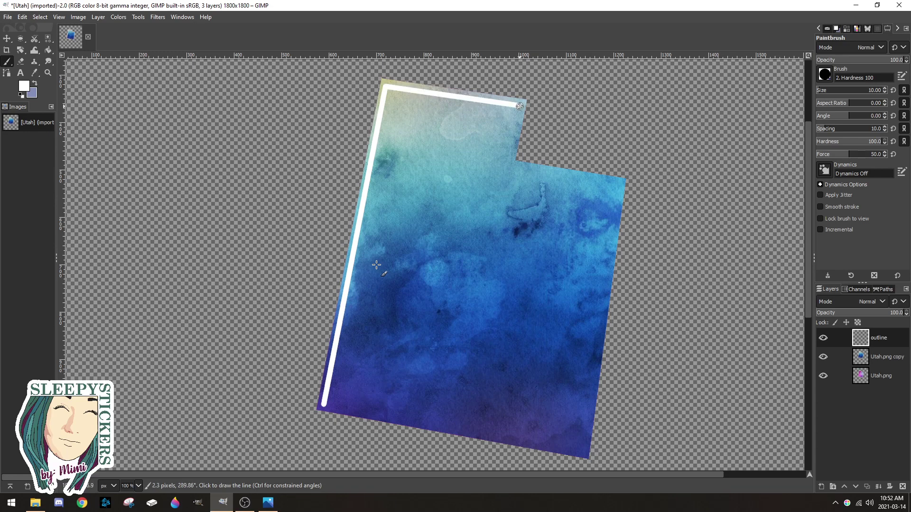
left_click(507, 169)
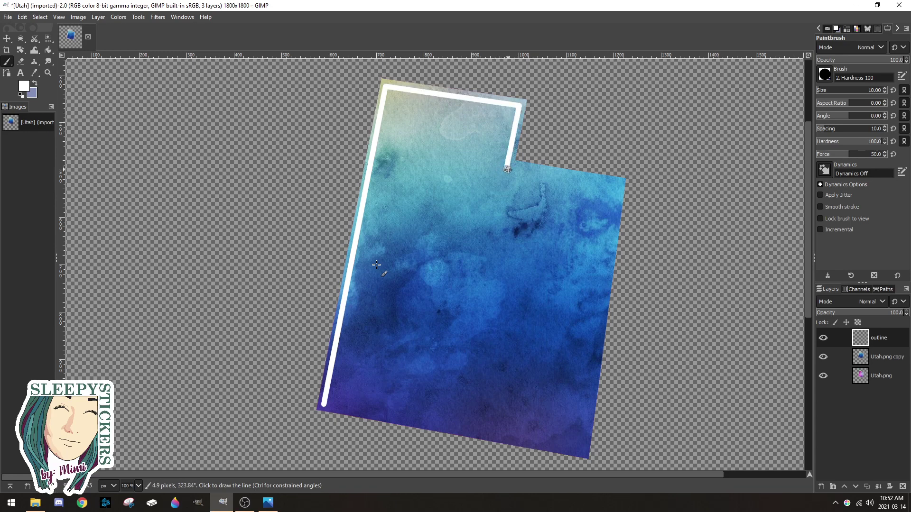
left_click(619, 185)
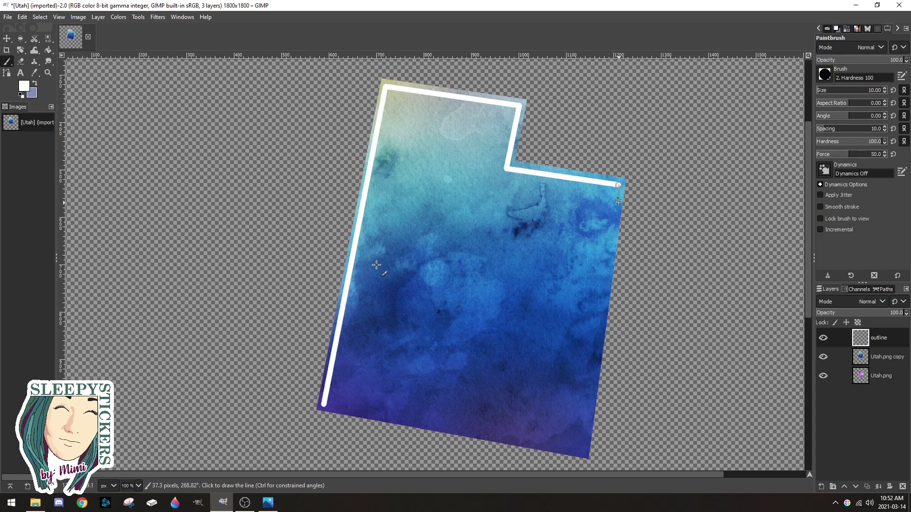
left_click(582, 451)
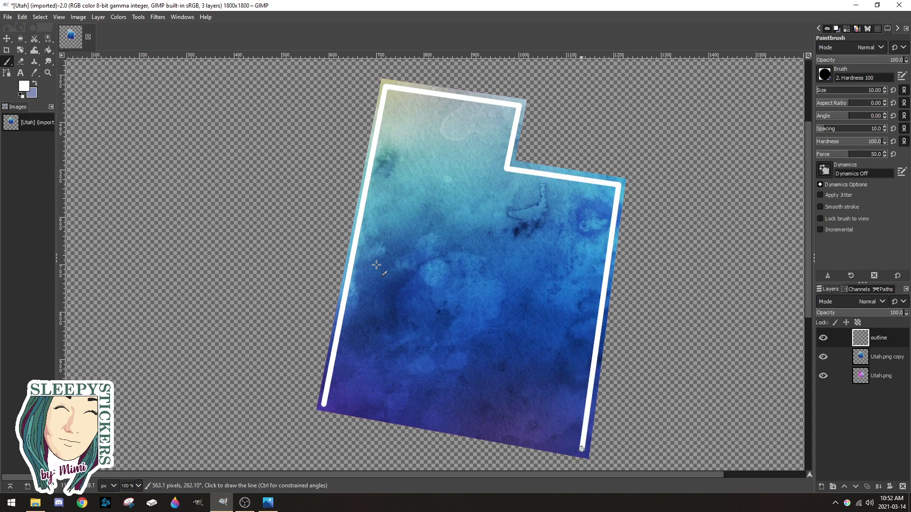
left_click(324, 404)
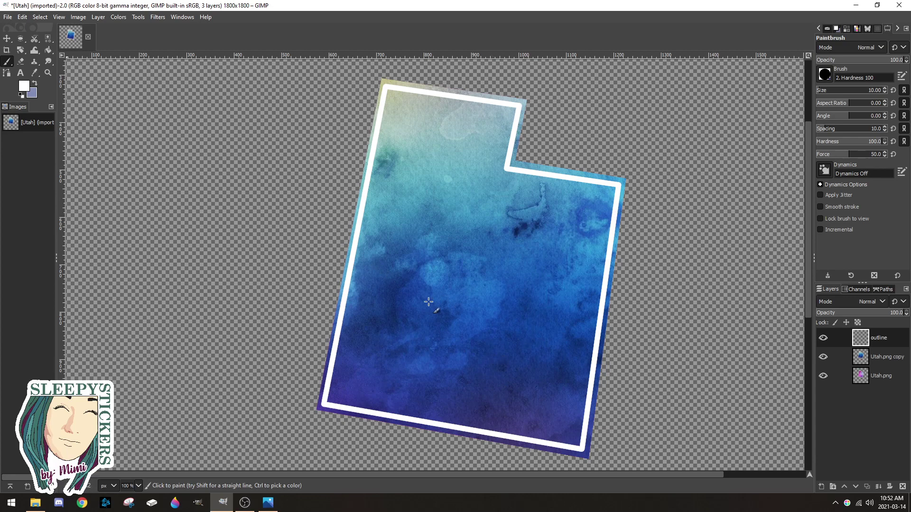
Step: Add the white 100 px text "Utah" in the middle of the state
left_click(21, 74)
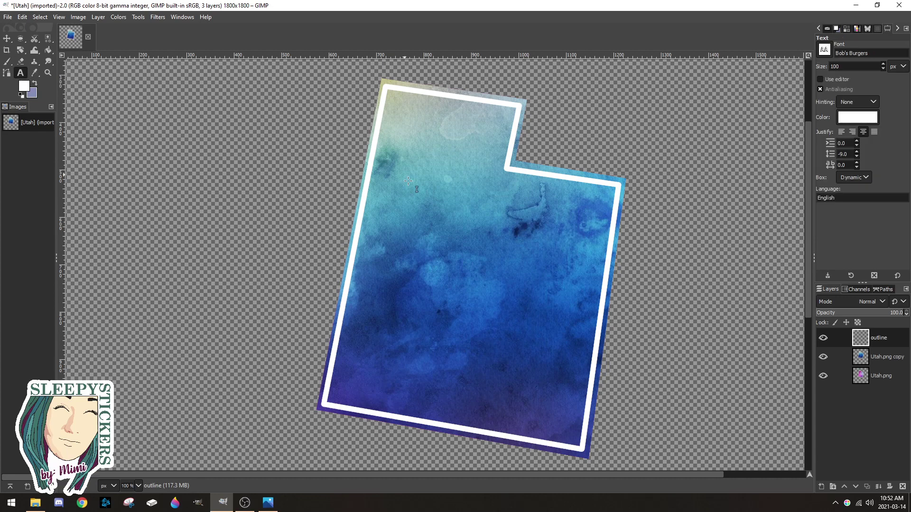
left_click(412, 253)
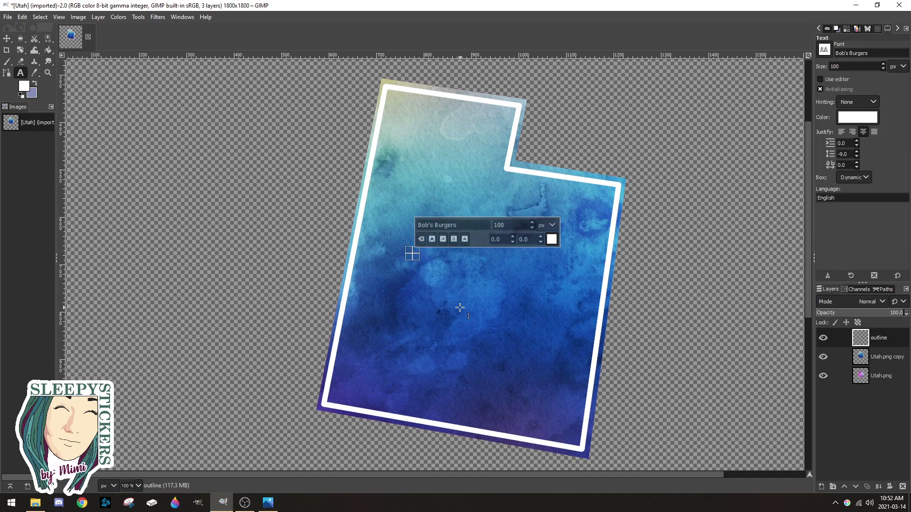
type("Utah")
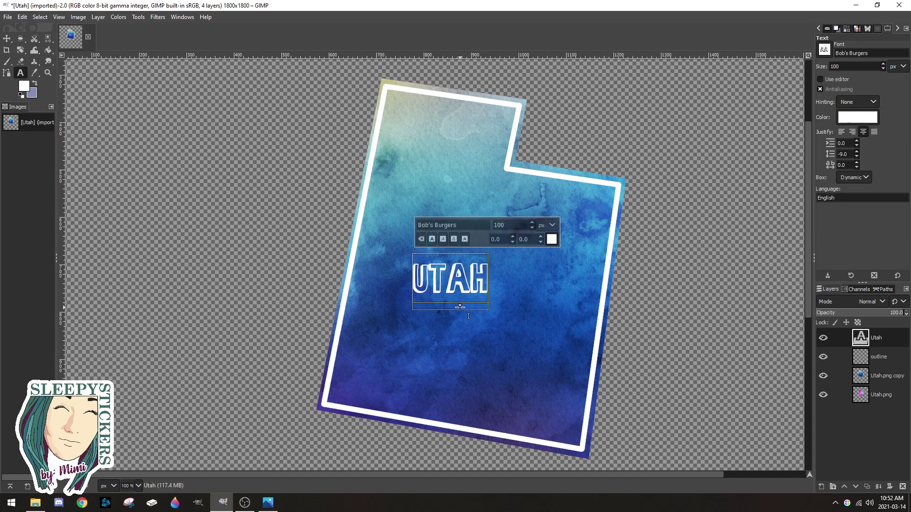
key("BackSpace")
Step: Change the font of the whole "Utah" text to Pintgram
left_click_drag(413, 284, 491, 281)
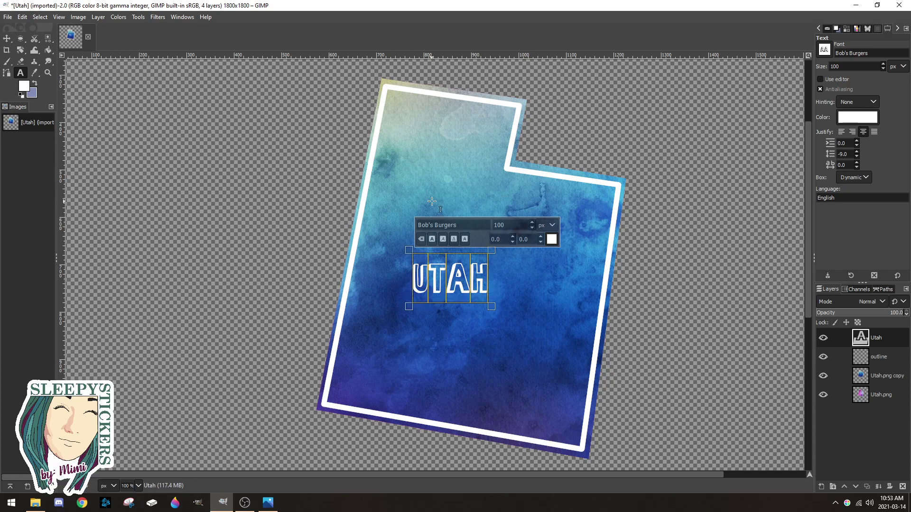
double_click(483, 224)
type("pin")
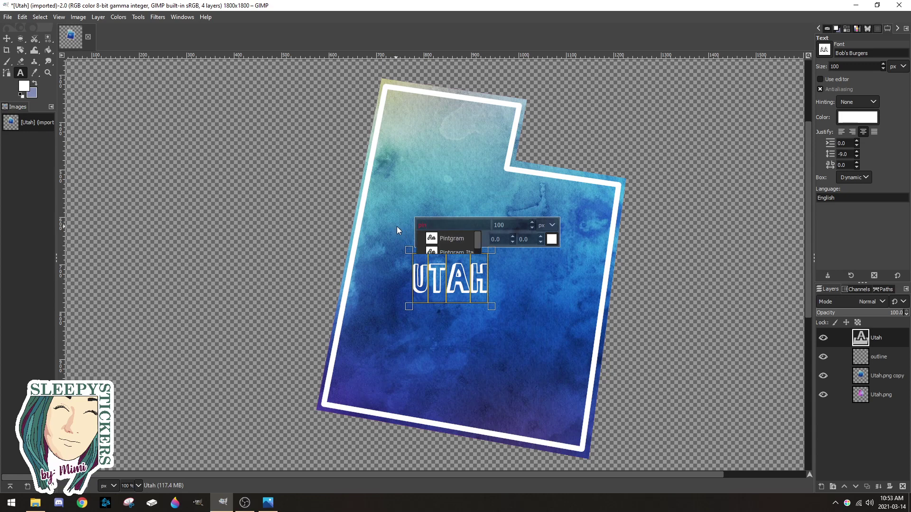
left_click(453, 239)
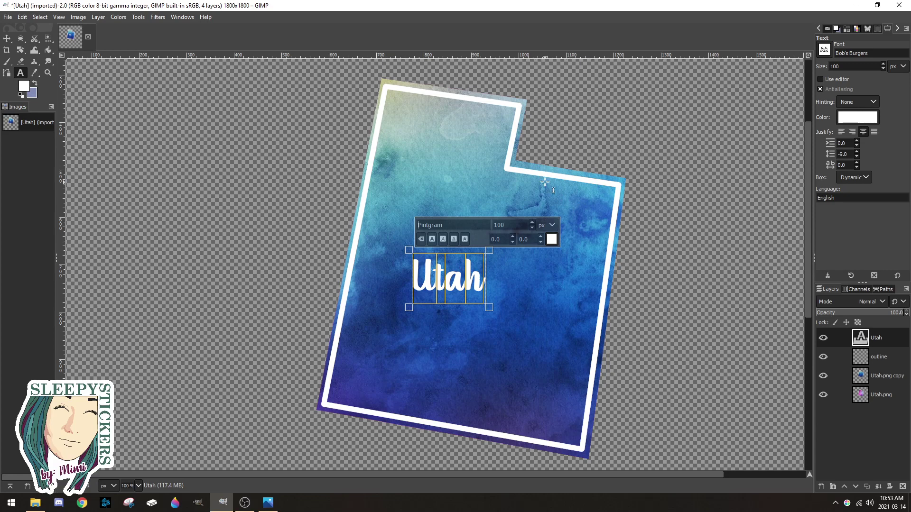
Step: Move the "Utah" text onto the short outline segment beside the state's northeast notch
left_click(6, 42)
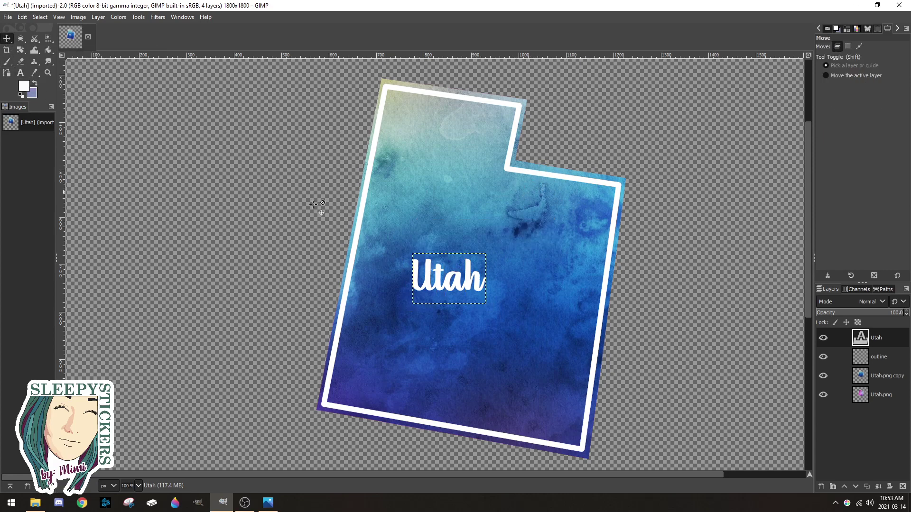
mouse_move(427, 299)
left_mouse_down()
mouse_move(435, 295)
mouse_move(427, 298)
left_mouse_up()
left_click(427, 299)
left_click_drag(439, 276, 549, 190)
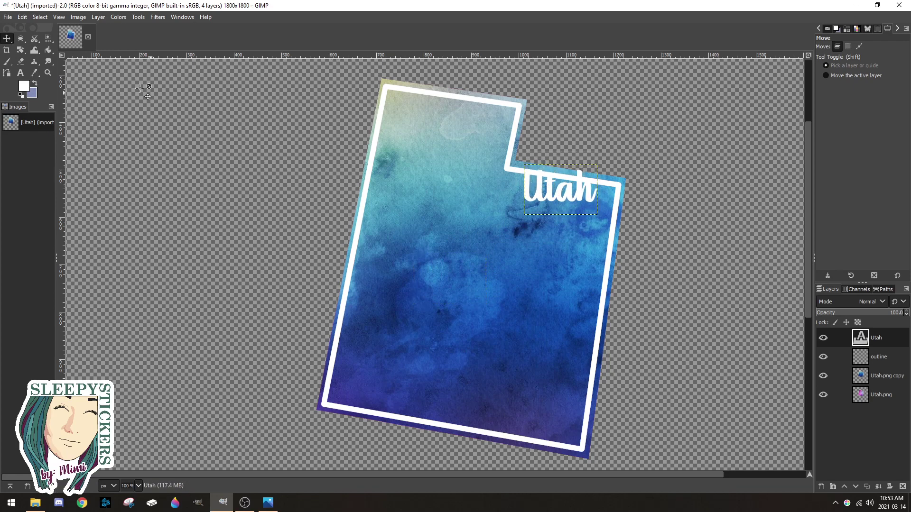
Step: Rotate the "Utah" text clockwise by about 8.76 degrees so it runs parallel to the notch's outline segment
right_click(19, 52)
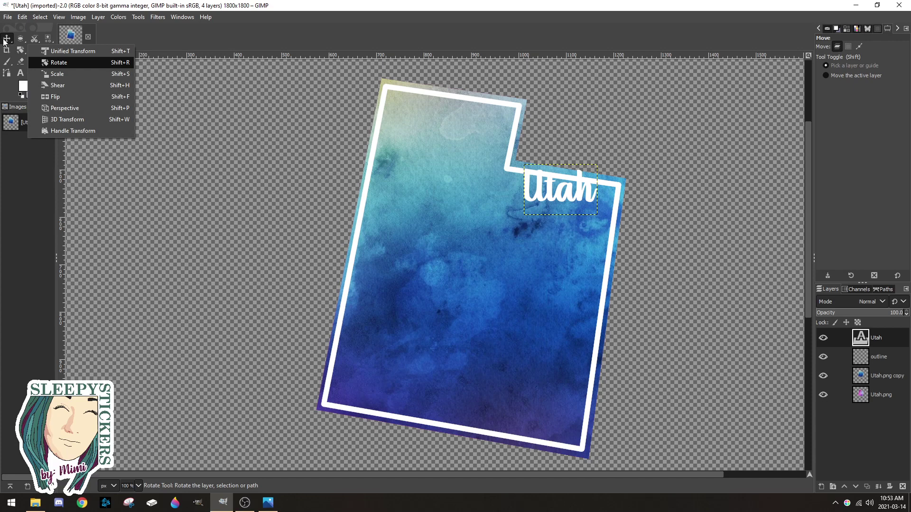
right_click(20, 51)
right_click(20, 50)
left_click(62, 63)
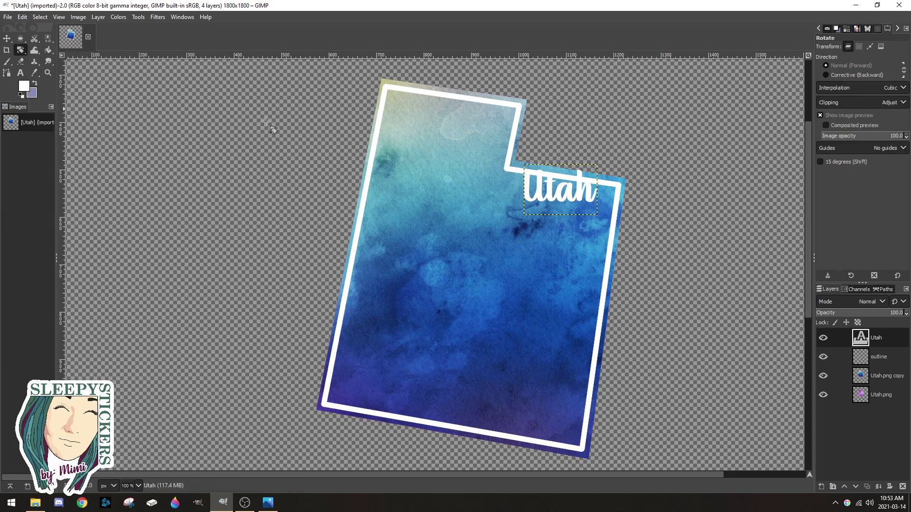
left_click_drag(526, 186, 526, 181)
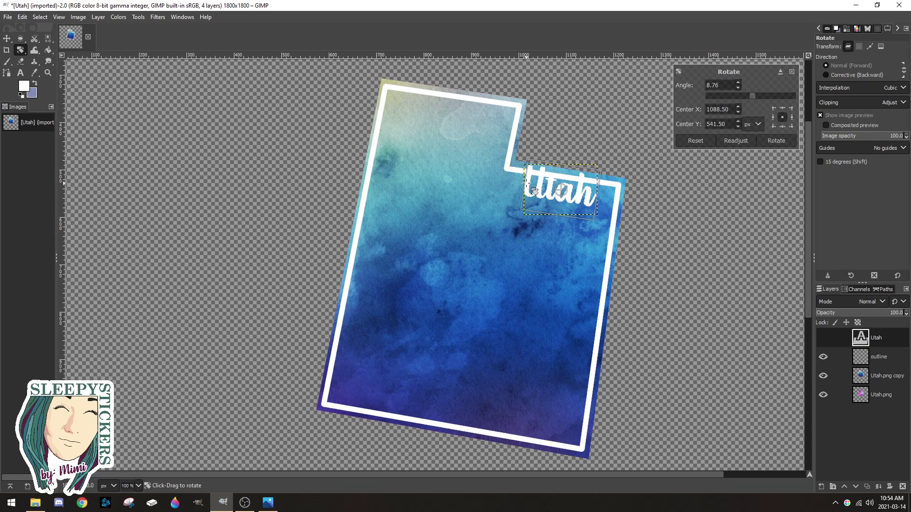
Step: Nudge the rotated "Utah" text slightly up and to the right so the outline segment runs through the letters
left_click(7, 39)
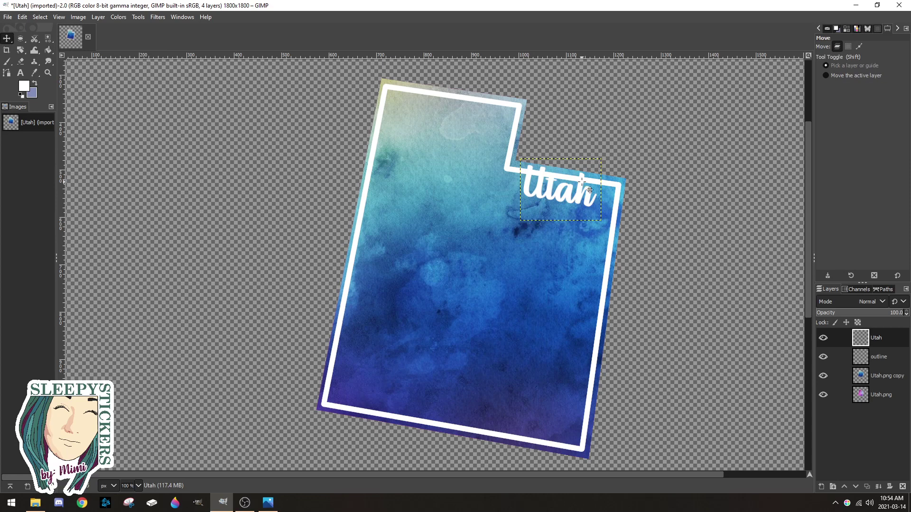
left_click_drag(549, 197, 550, 191)
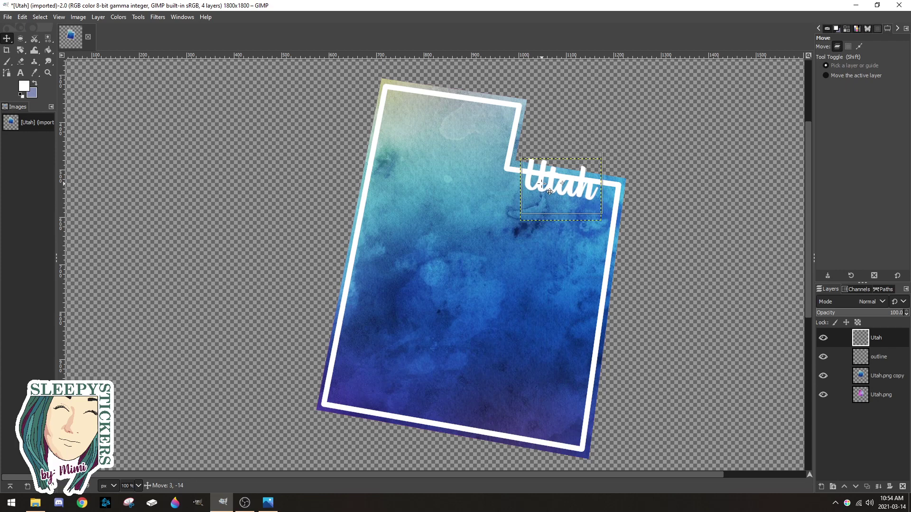
left_click_drag(549, 192, 553, 190)
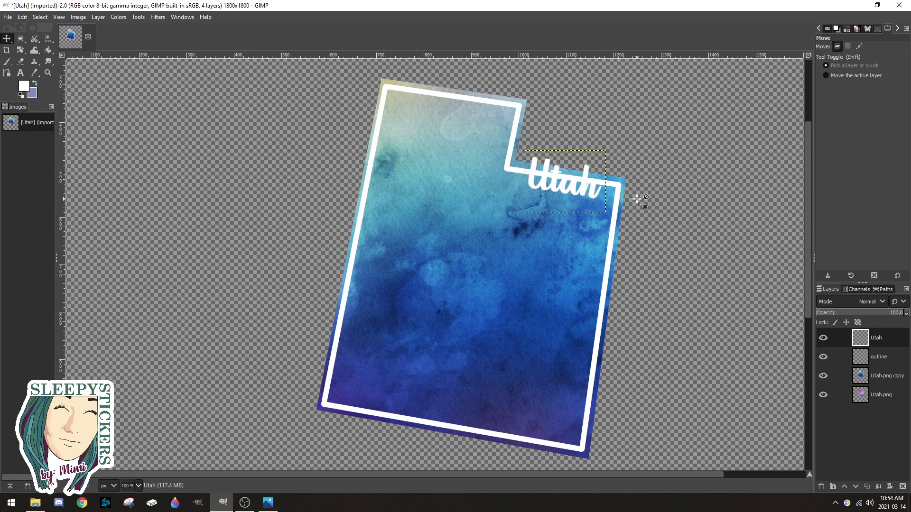
Step: Erase the stretch of white line running behind the "Utah" text on the outline layer, leaving small gaps beside the word
left_click(885, 361)
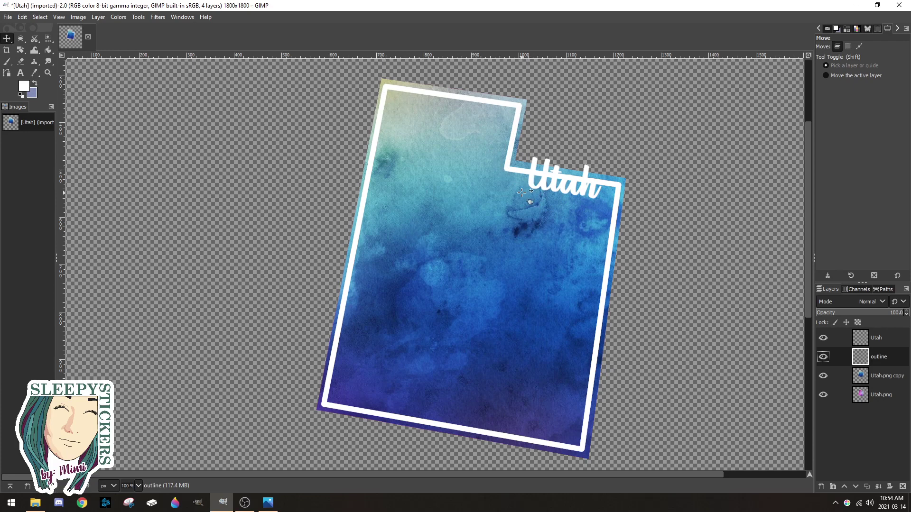
key("p")
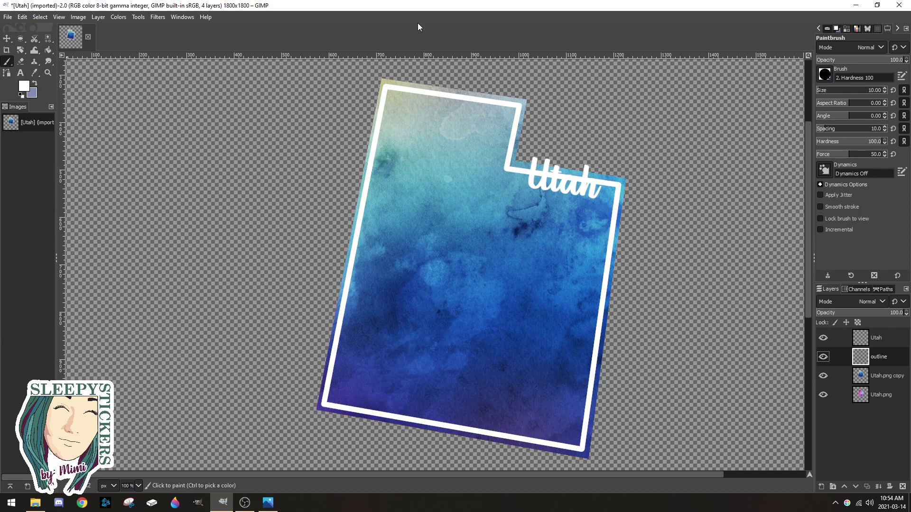
key("m")
left_click(20, 60)
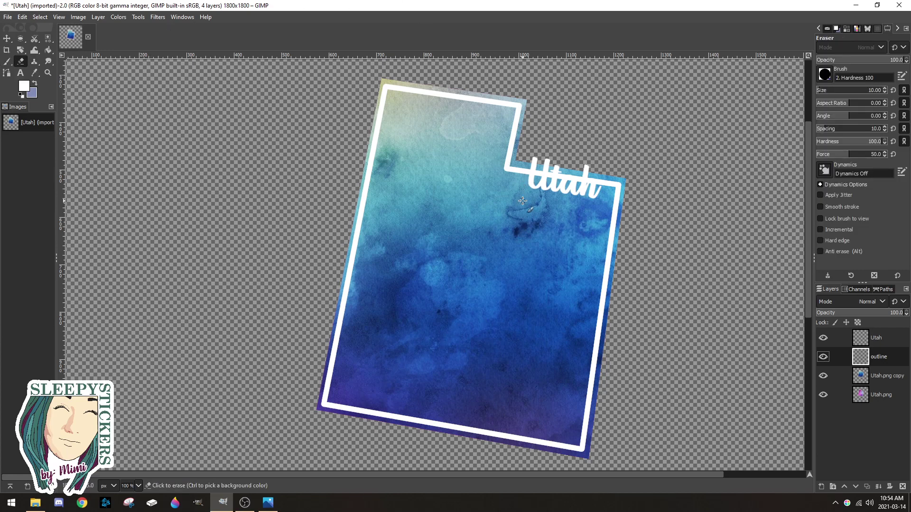
key("p")
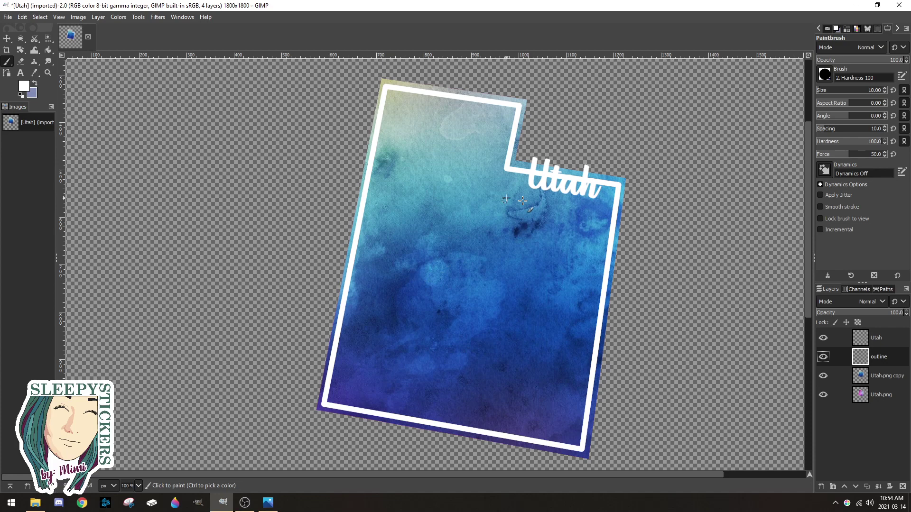
key("shift+e")
left_click(526, 167)
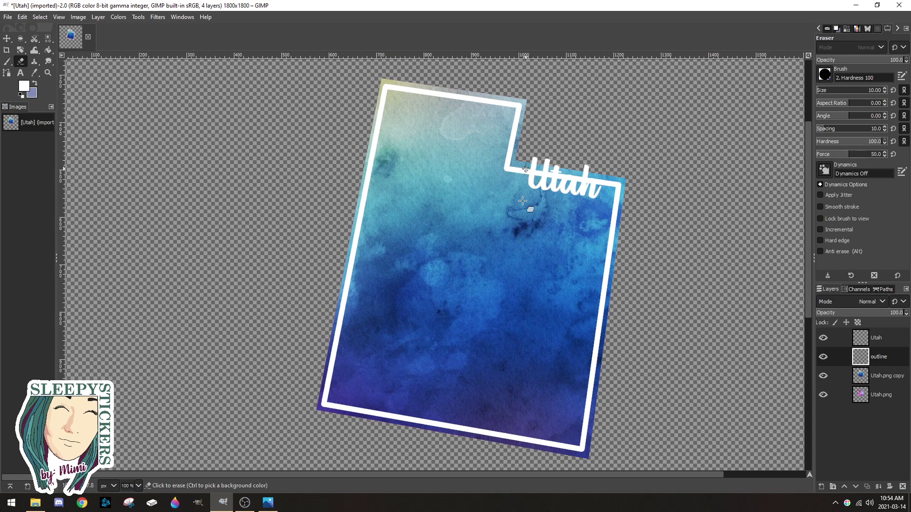
mouse_move(525, 169)
left_mouse_down()
mouse_move(546, 169)
mouse_move(545, 182)
mouse_move(554, 172)
mouse_move(567, 182)
mouse_move(572, 174)
mouse_move(575, 183)
mouse_move(585, 170)
mouse_move(606, 183)
left_mouse_up()
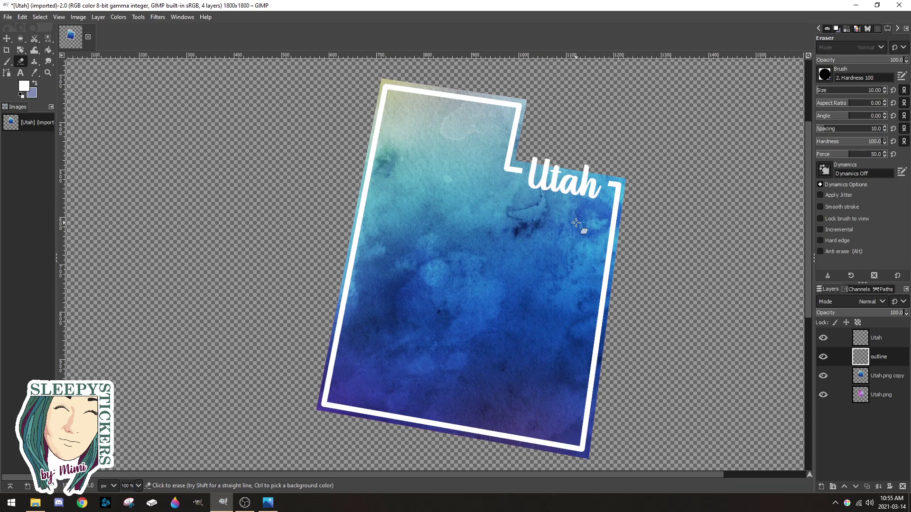
Step: Create a selection from the alpha of the "Utah" text layer and grow it by 5 px
left_click(878, 338)
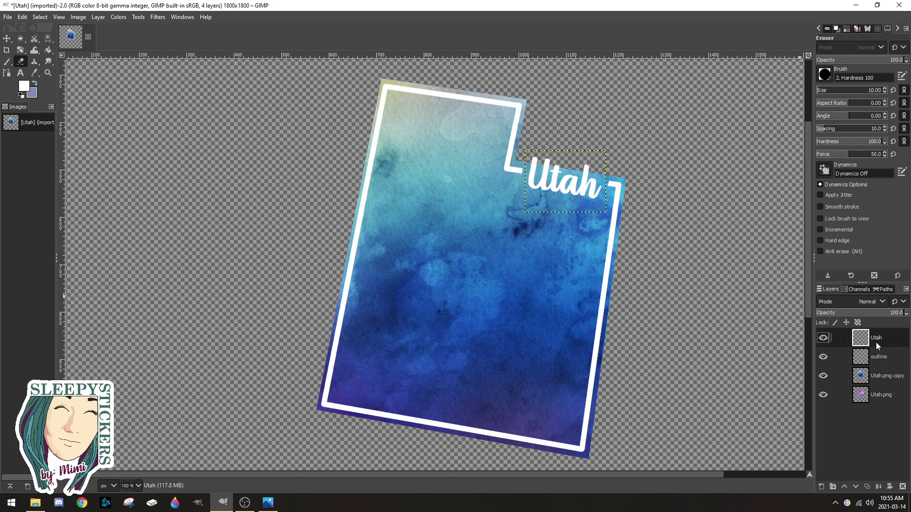
right_click(877, 340)
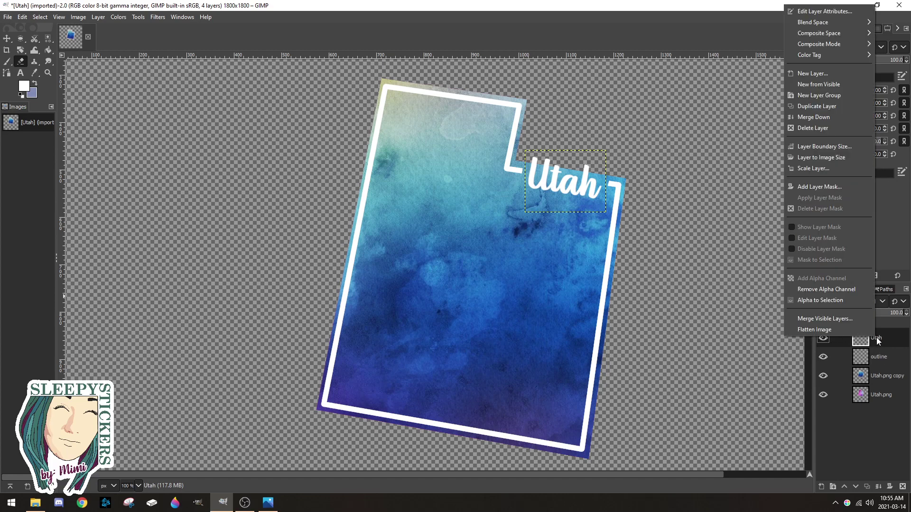
left_click(838, 301)
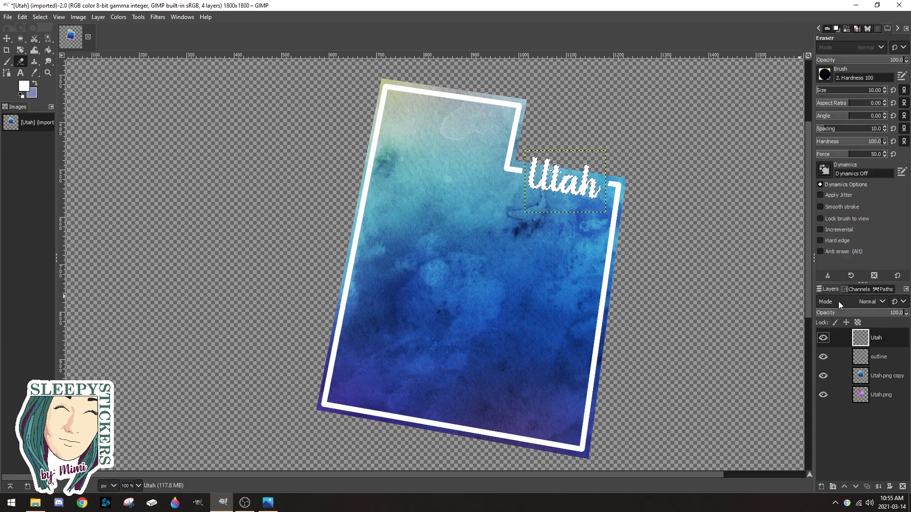
left_click(41, 18)
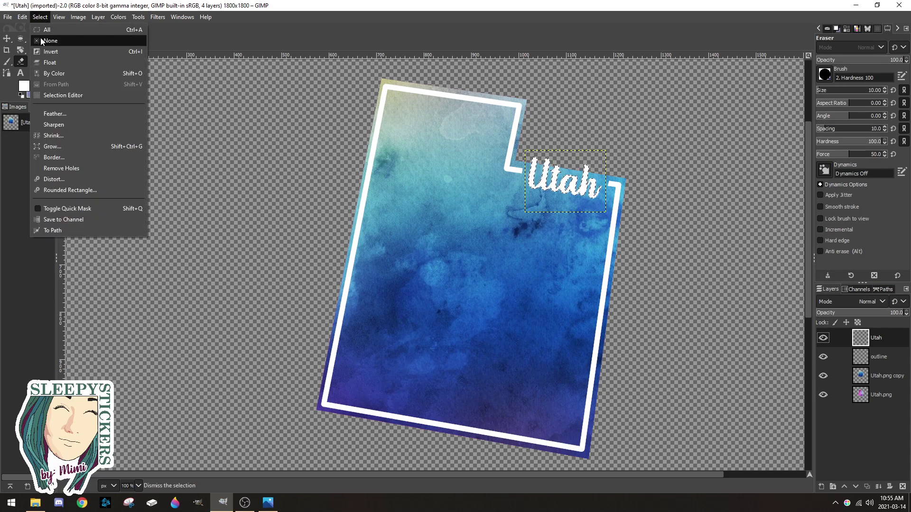
left_click(59, 147)
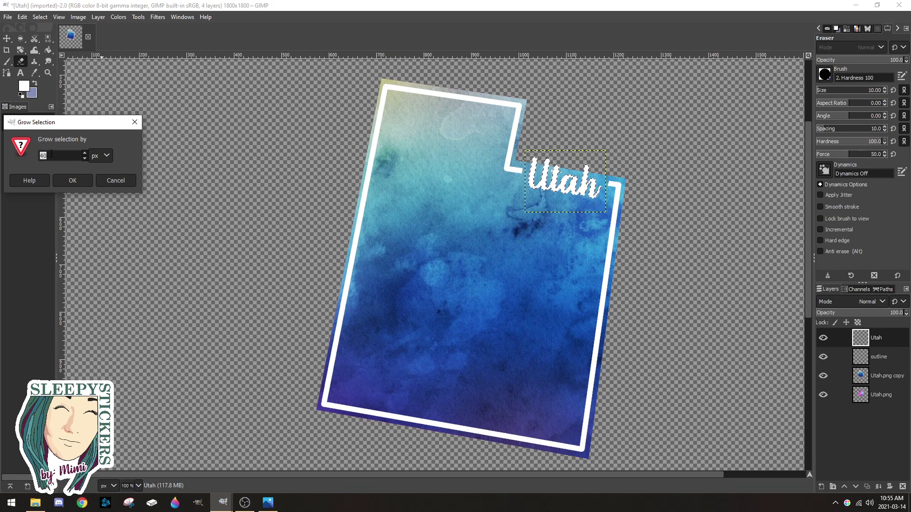
type("5")
left_click(68, 181)
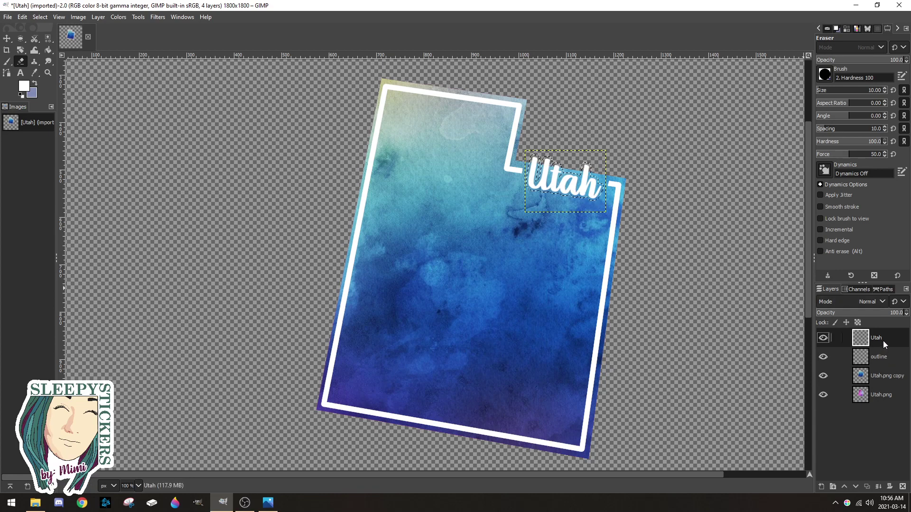
Step: Add a transparent layer named "utah background" and place it directly beneath the "Utah" text layer
left_click(97, 17)
left_click(125, 32)
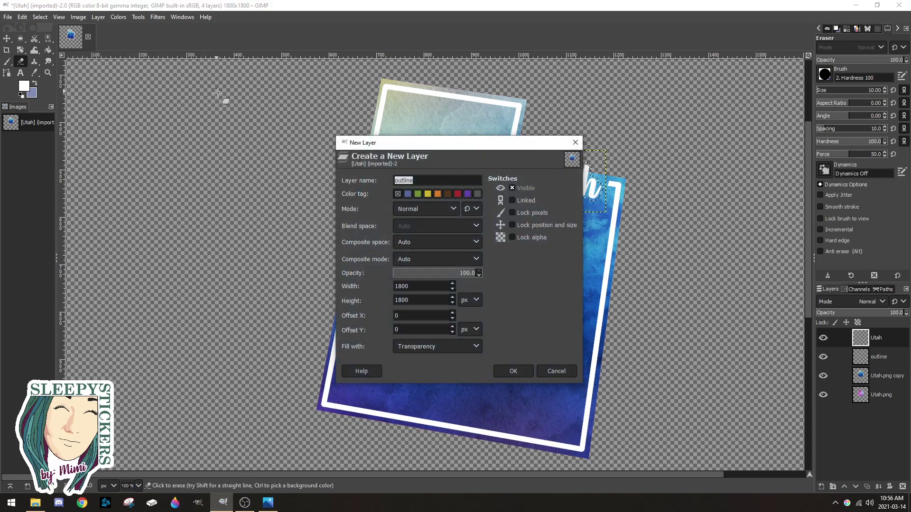
type("utah background")
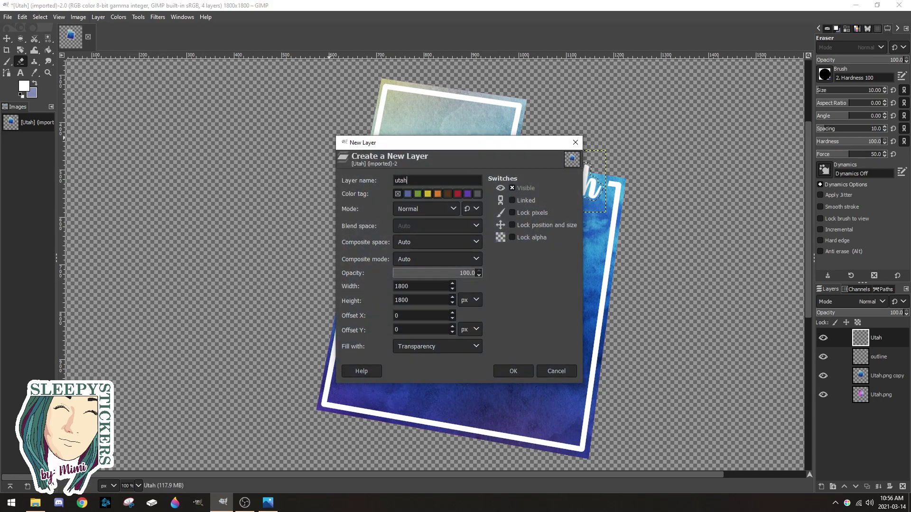
key("Return")
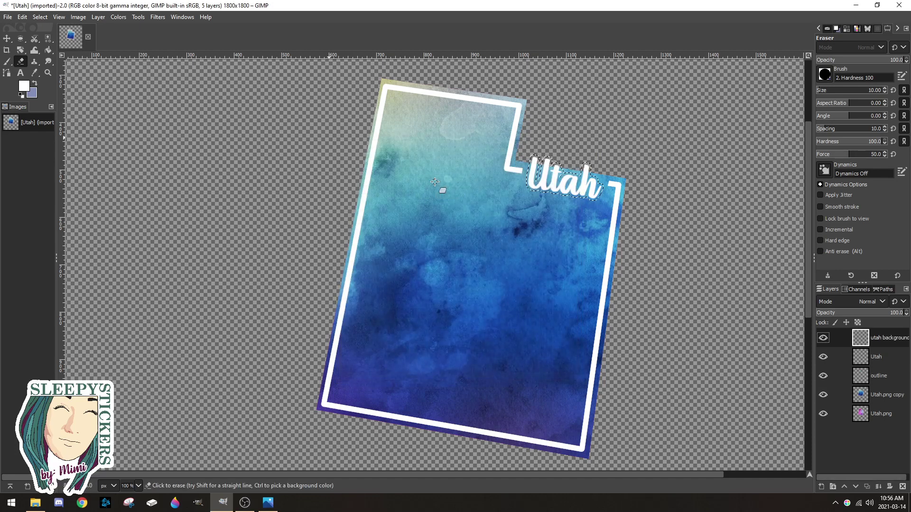
left_click_drag(887, 340, 882, 361)
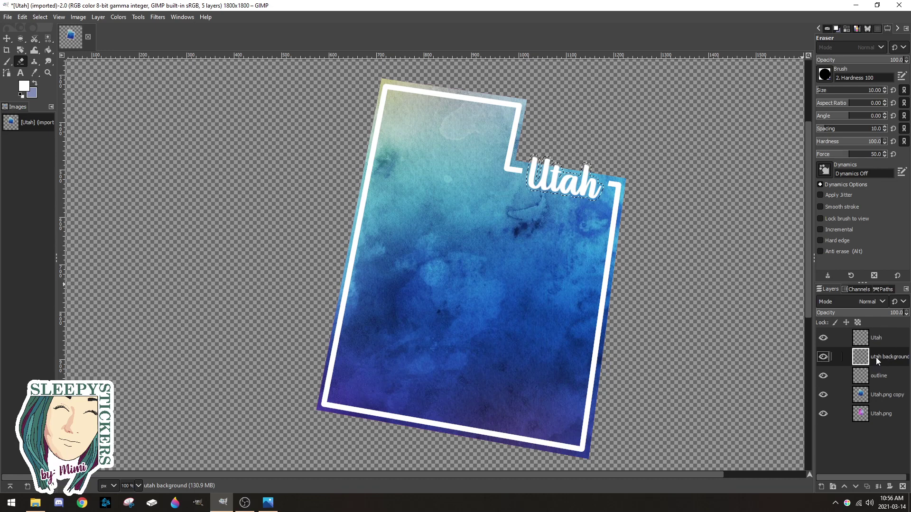
left_click_drag(878, 359, 879, 338)
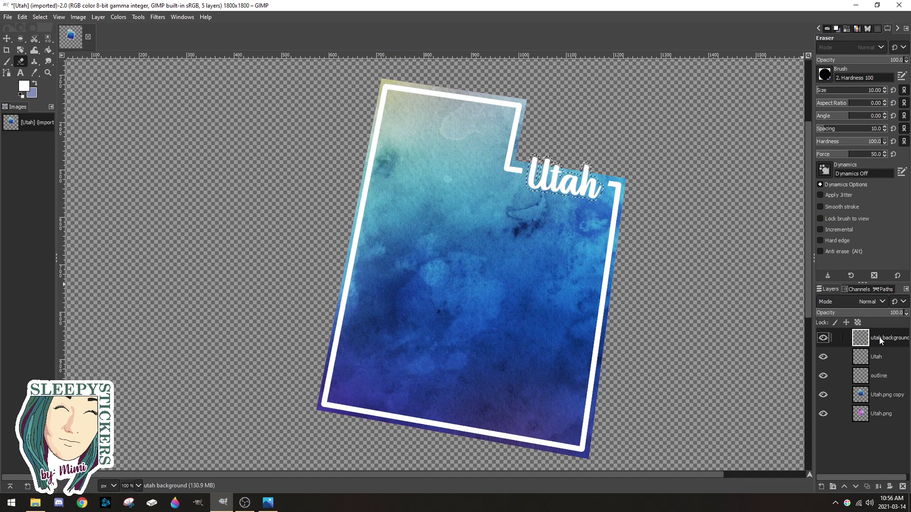
left_click_drag(886, 340, 879, 359)
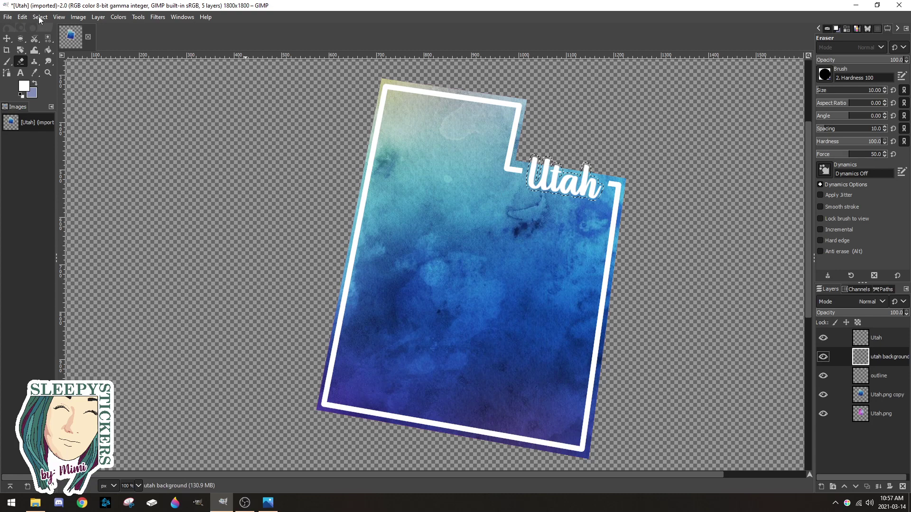
Step: Fill the grown text selection with a light teal sampled from the upper part of the watercolor, and clear the selection
left_click(46, 51)
left_click(23, 85)
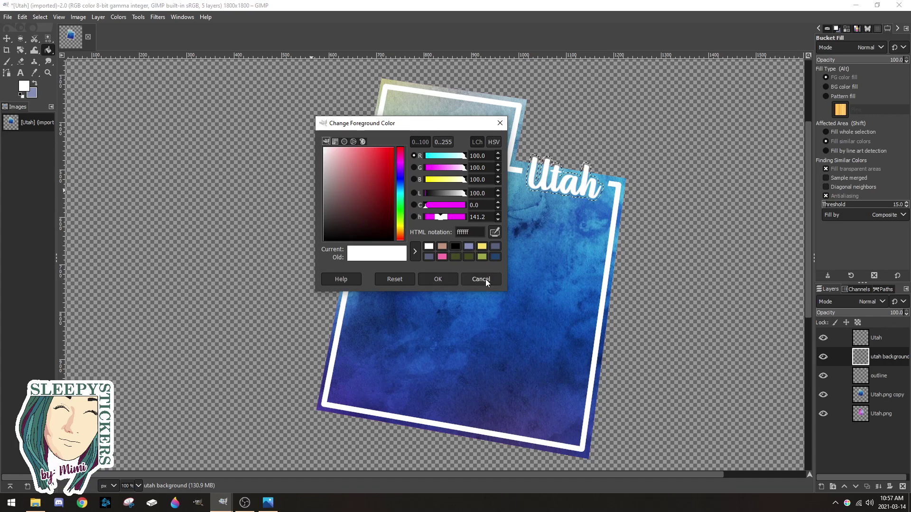
left_click(437, 280)
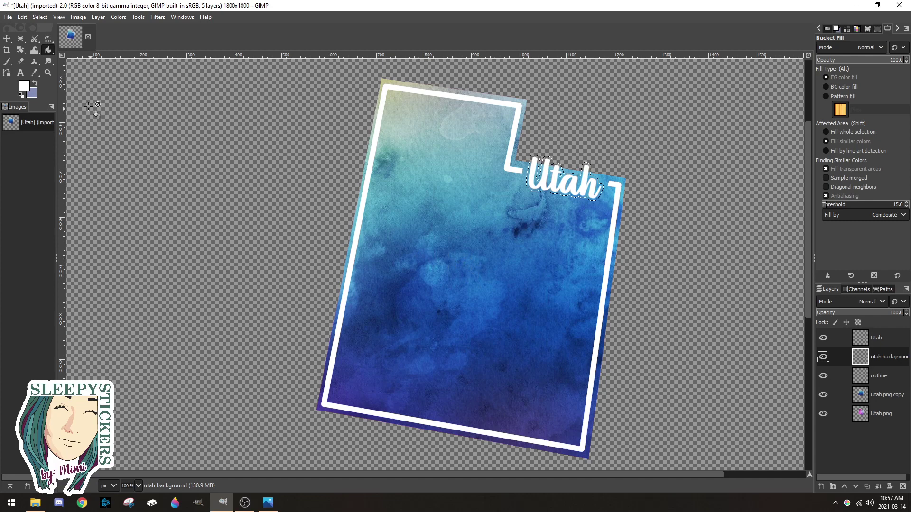
left_click(34, 73)
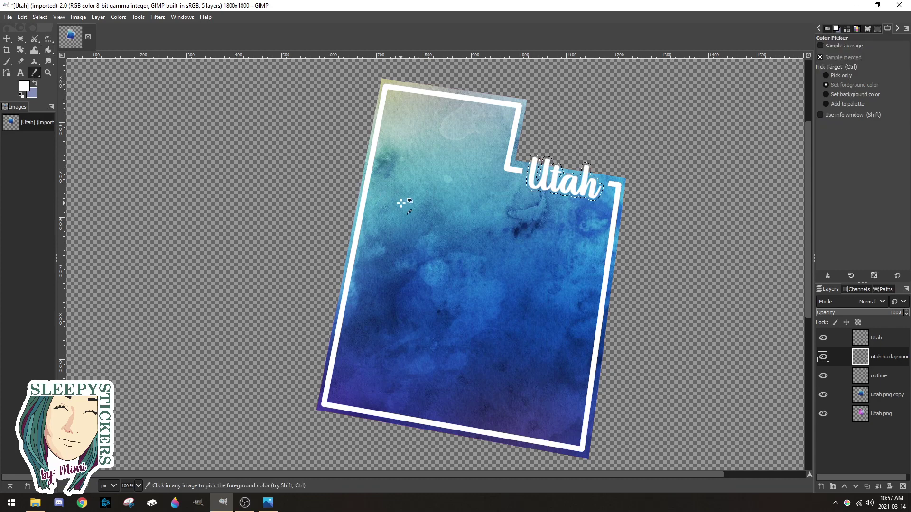
left_click(415, 177)
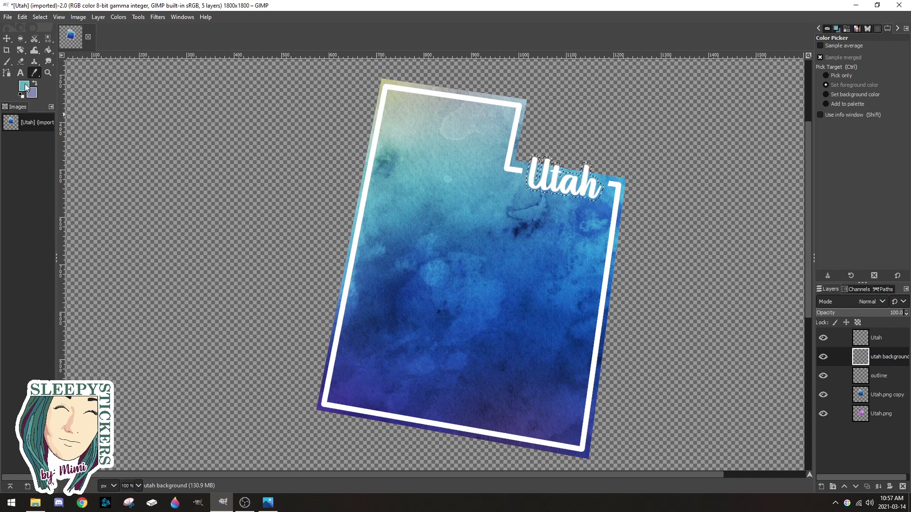
left_click(48, 51)
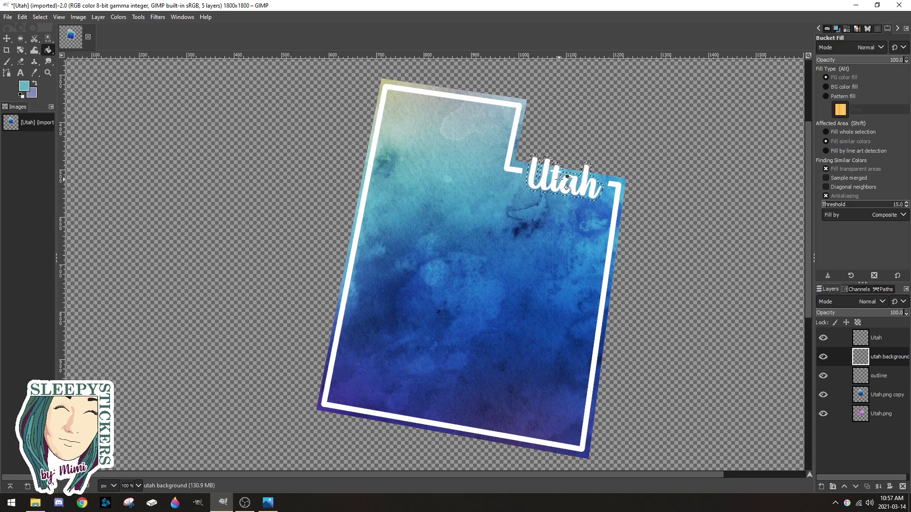
left_click(558, 192)
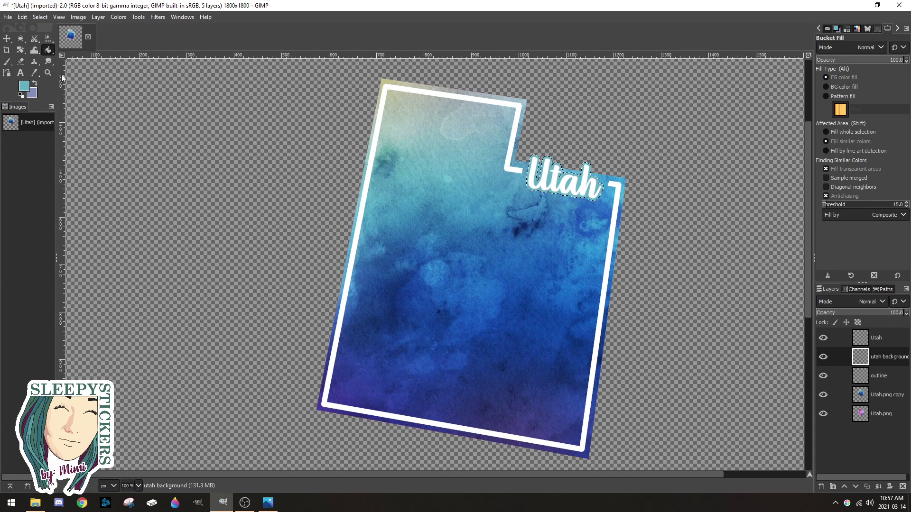
left_click(40, 17)
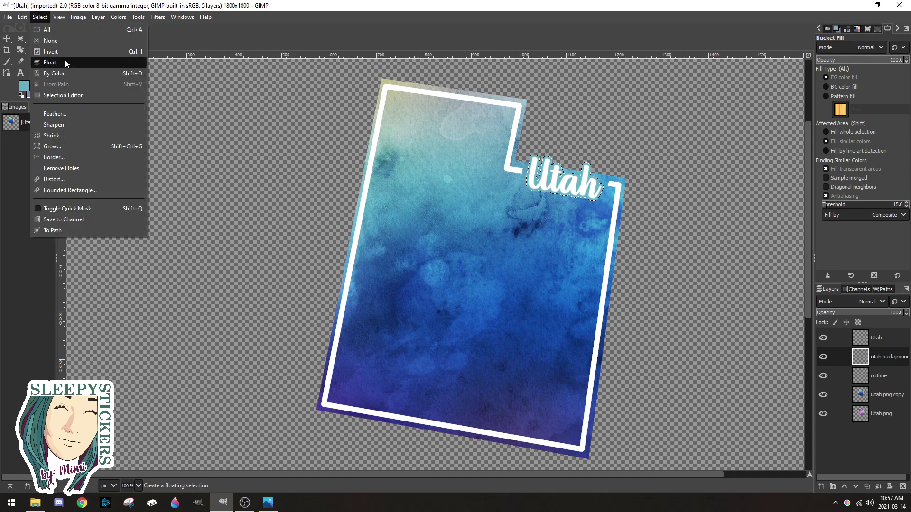
left_click(53, 47)
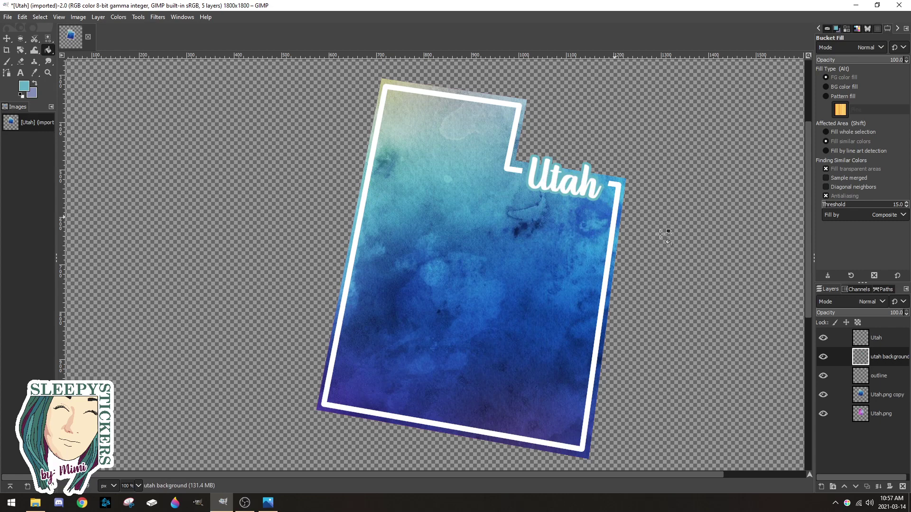
Step: Create a new layer from the visible artwork, put it at the bottom of the layer stack, and hide all other layers
left_click(888, 337)
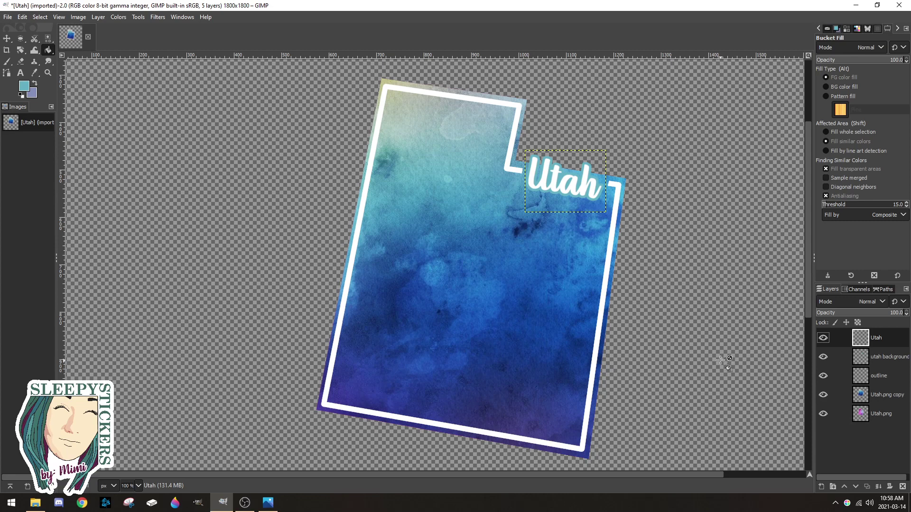
right_click(881, 415)
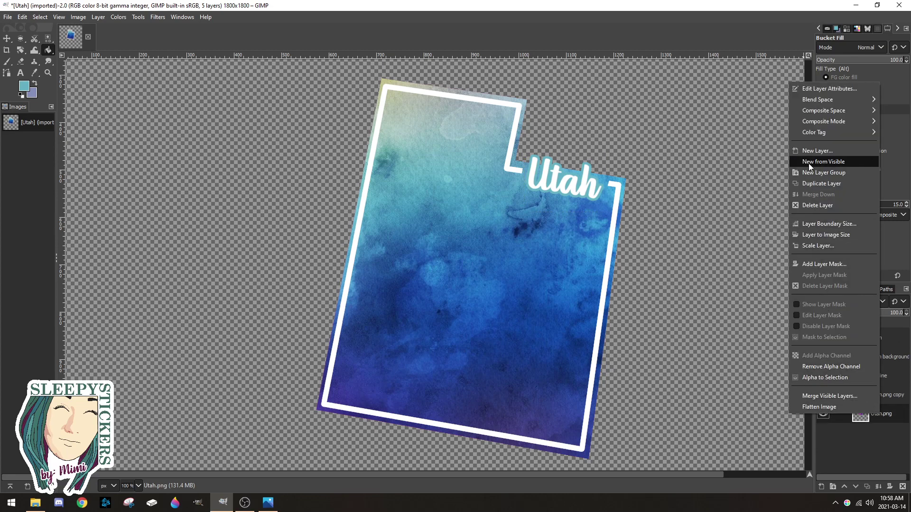
left_click(809, 163)
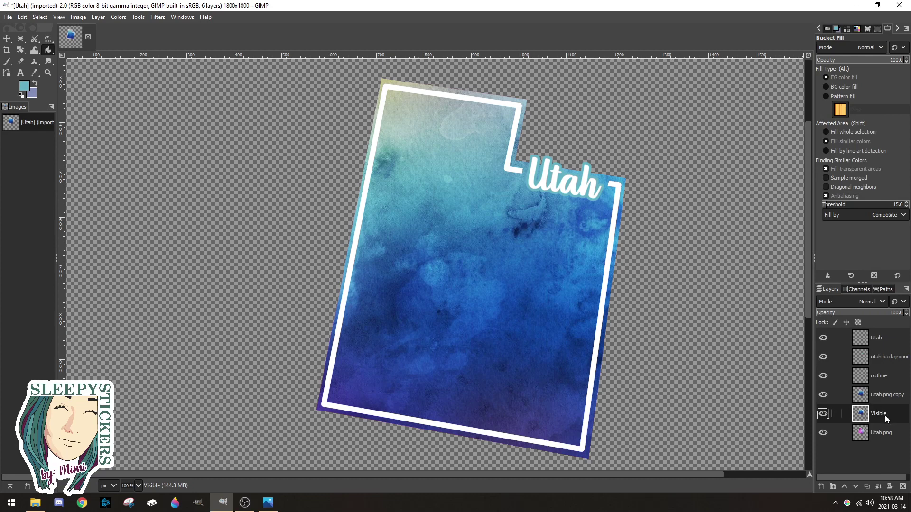
left_click_drag(885, 414, 886, 439)
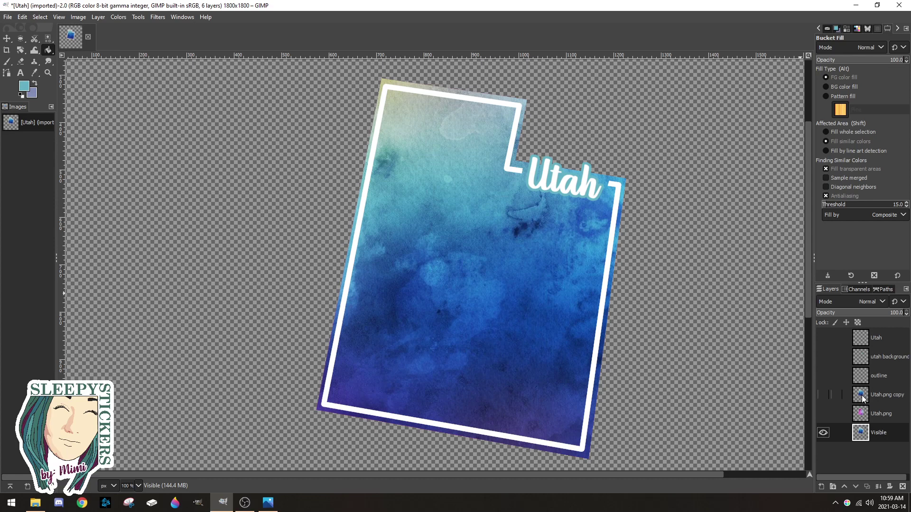
Step: Create a selection from the alpha of the "Visible" layer and grow it by 25 px around the whole sticker
right_click(874, 432)
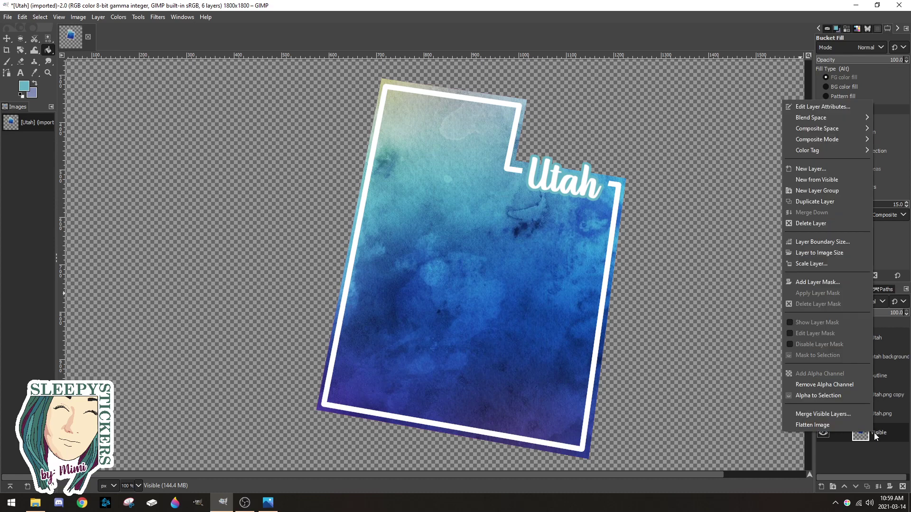
left_click(847, 397)
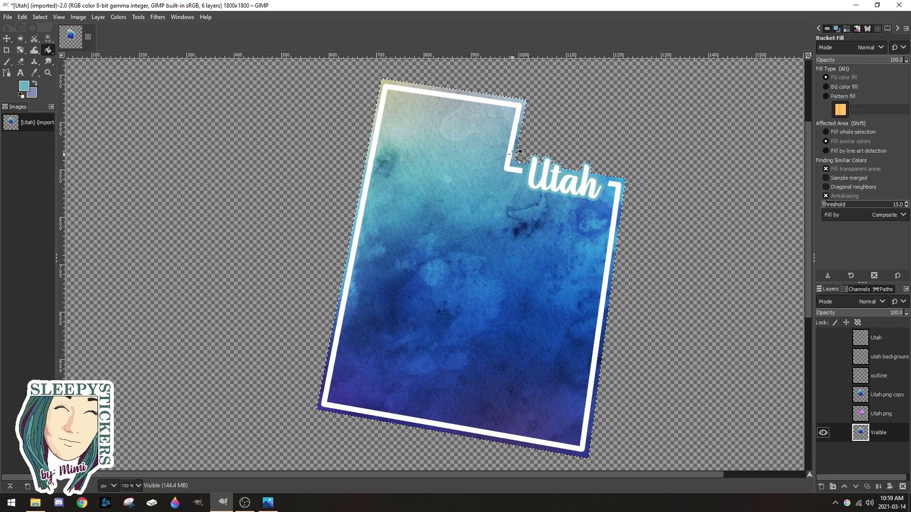
left_click(40, 17)
left_click(81, 146)
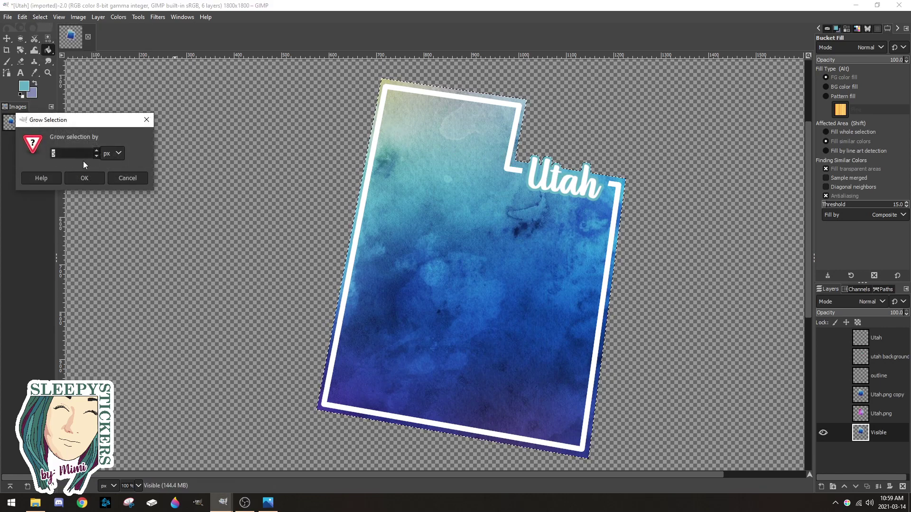
type("25")
left_click(81, 178)
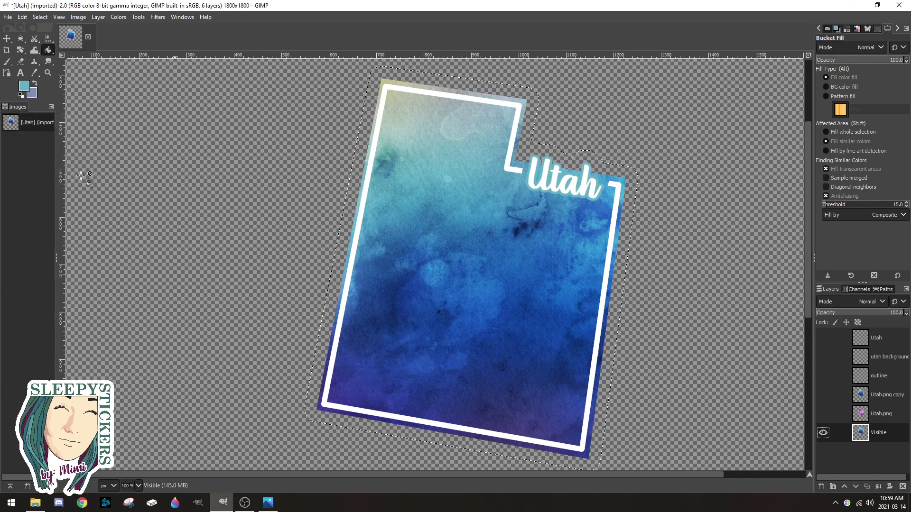
scroll(204, 169, "down", 3)
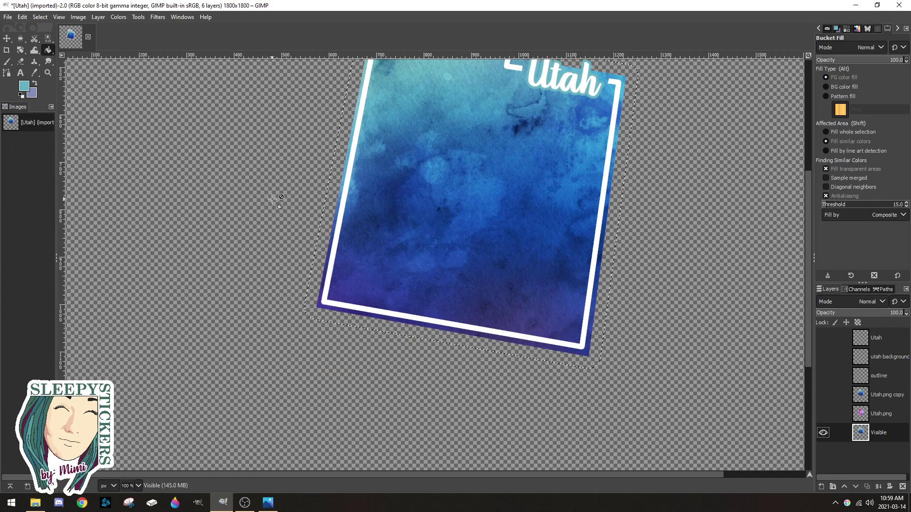
Step: Undo the last selection growth and grow the selection around the sticker by 30 px instead
scroll(273, 199, "up", 3)
key("ctrl+z")
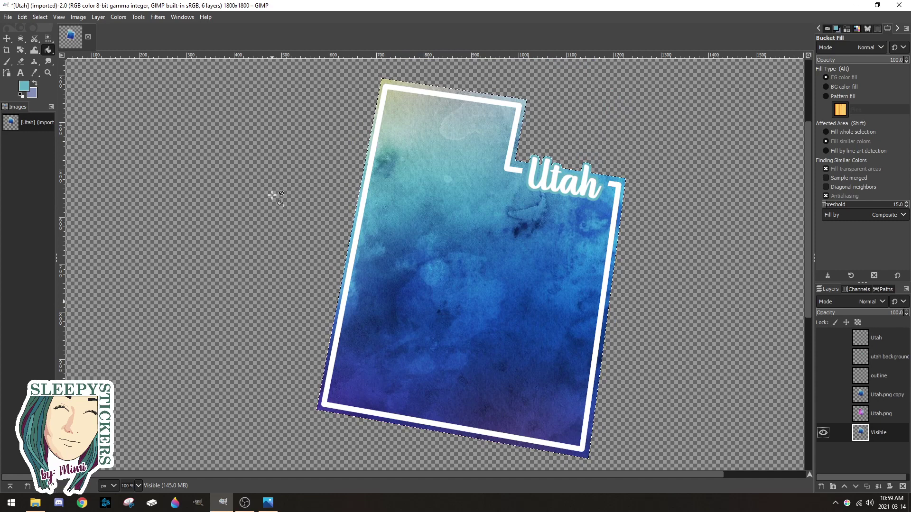
left_click(40, 18)
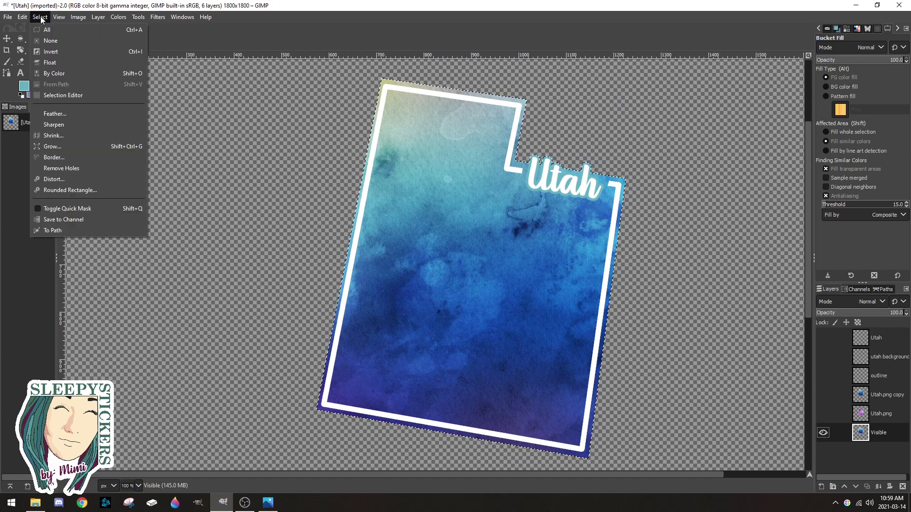
left_click(62, 146)
type("30")
key("Return")
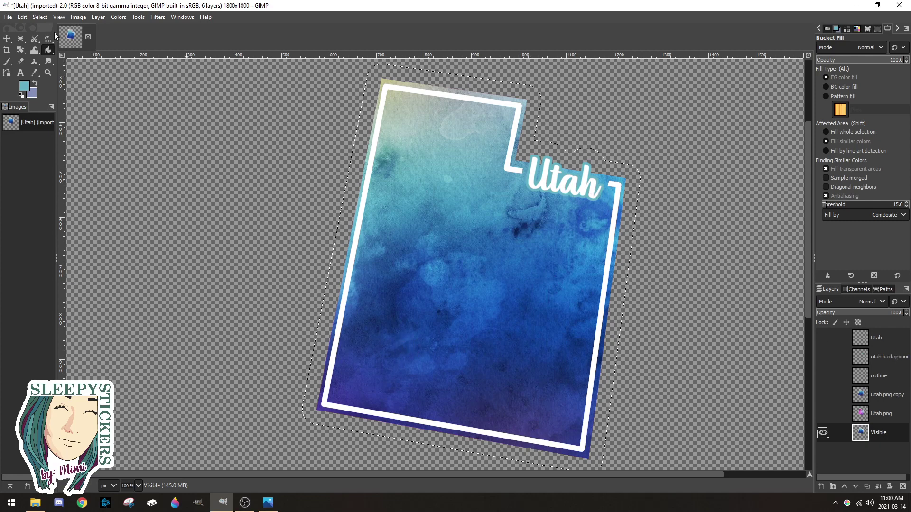
Step: Add a transparent layer named "sticker background" and place it at the bottom of the layer stack
left_click(96, 17)
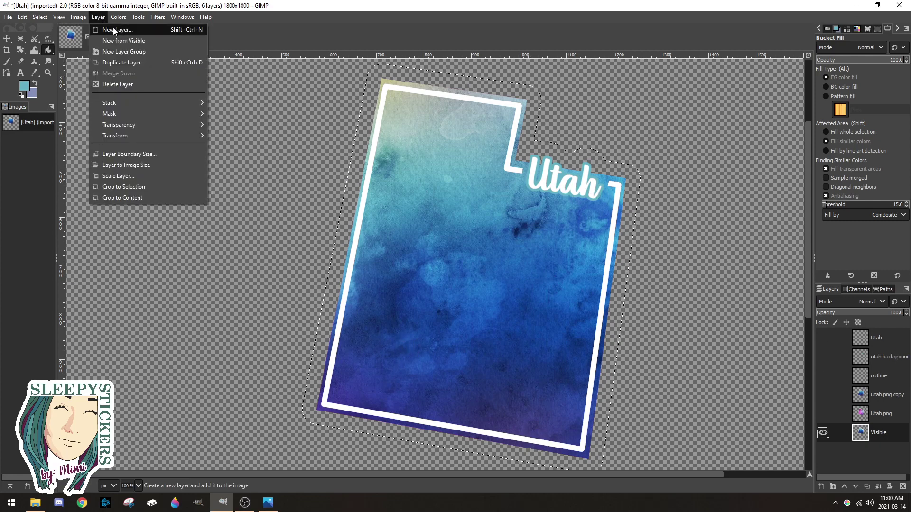
left_click(113, 30)
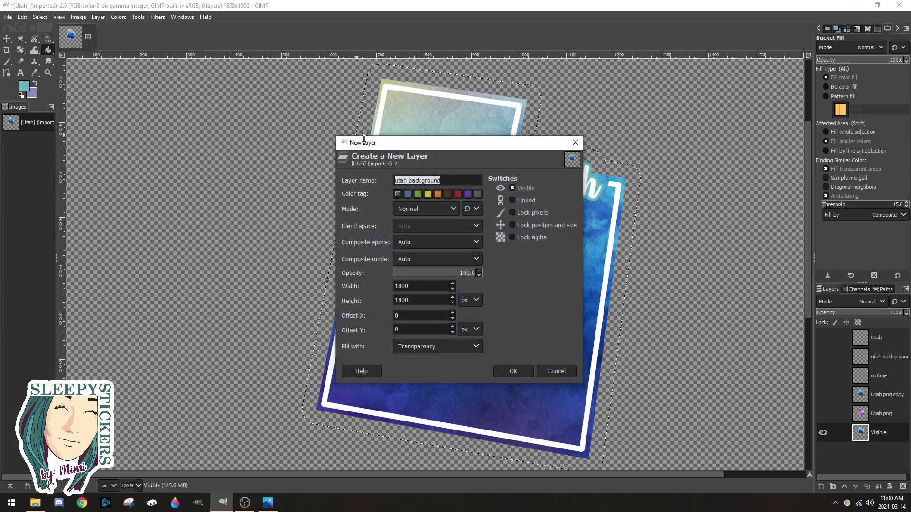
type("sticker backgrou")
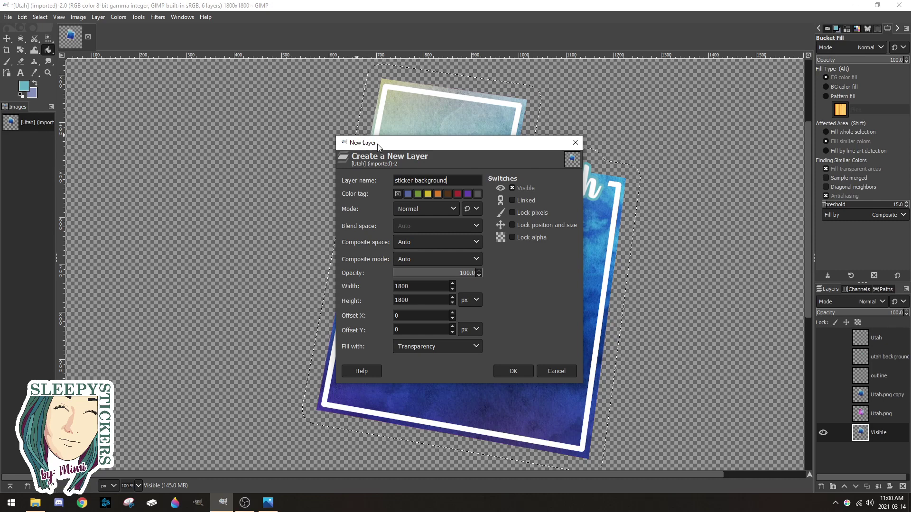
left_click(514, 371)
left_click_drag(887, 434, 883, 454)
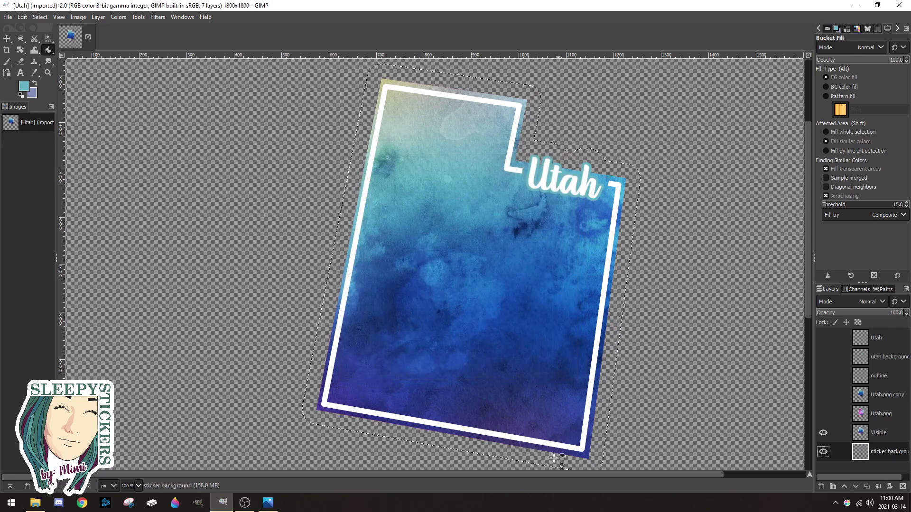
Step: Fill the grown selection on the "sticker background" layer with white (ffffff) and clear the selection
left_click(25, 87)
left_click(442, 245)
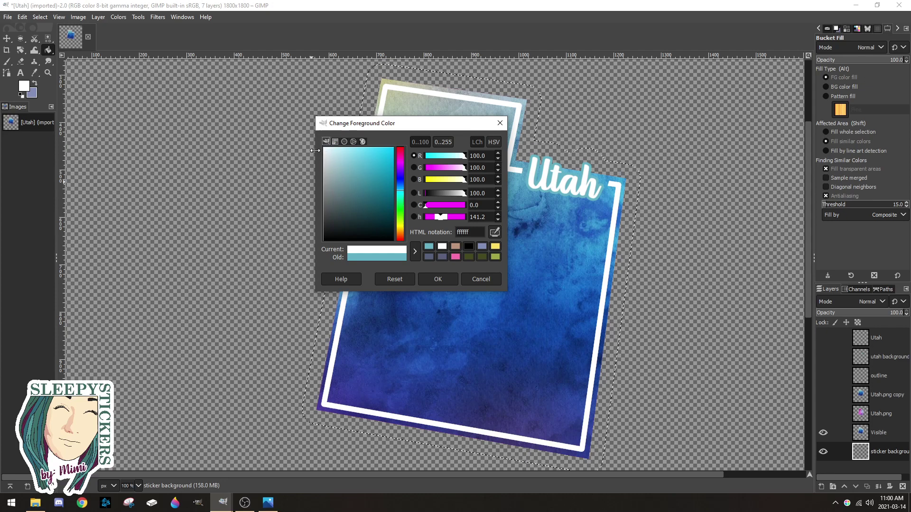
left_click(437, 279)
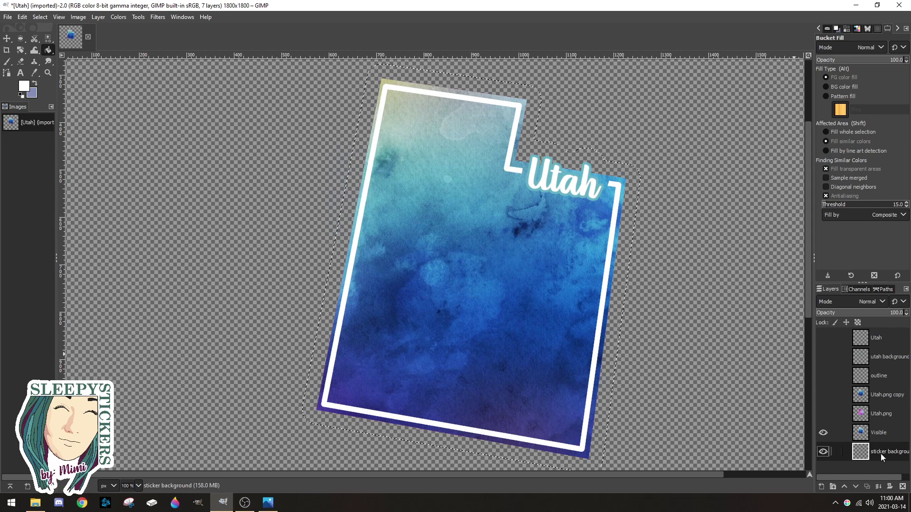
left_click(464, 255)
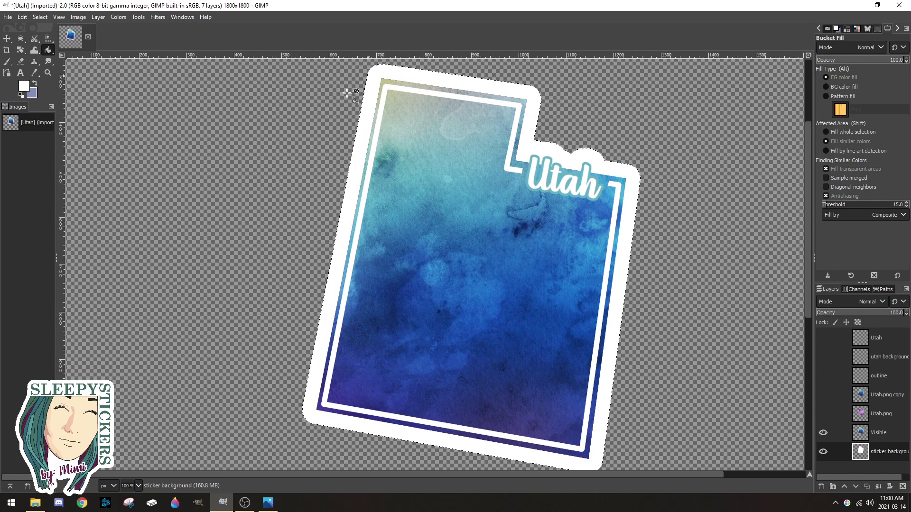
left_click(42, 17)
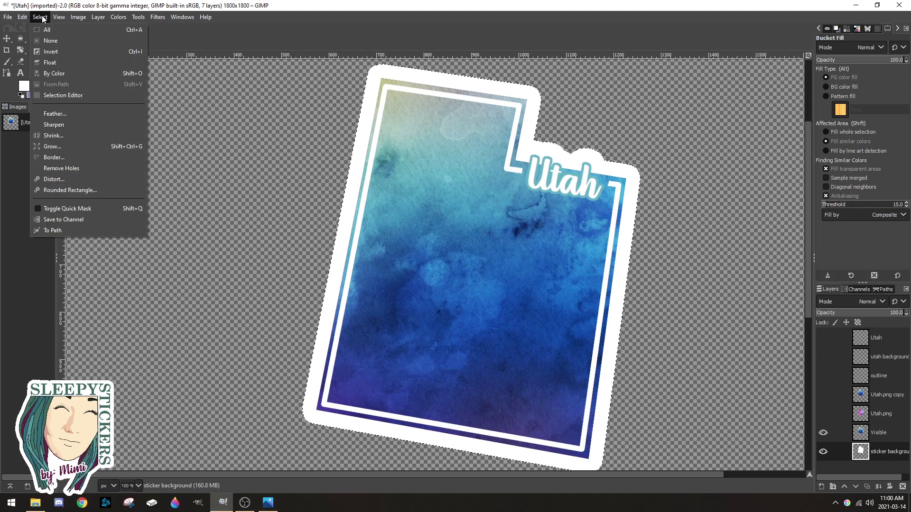
left_click(52, 43)
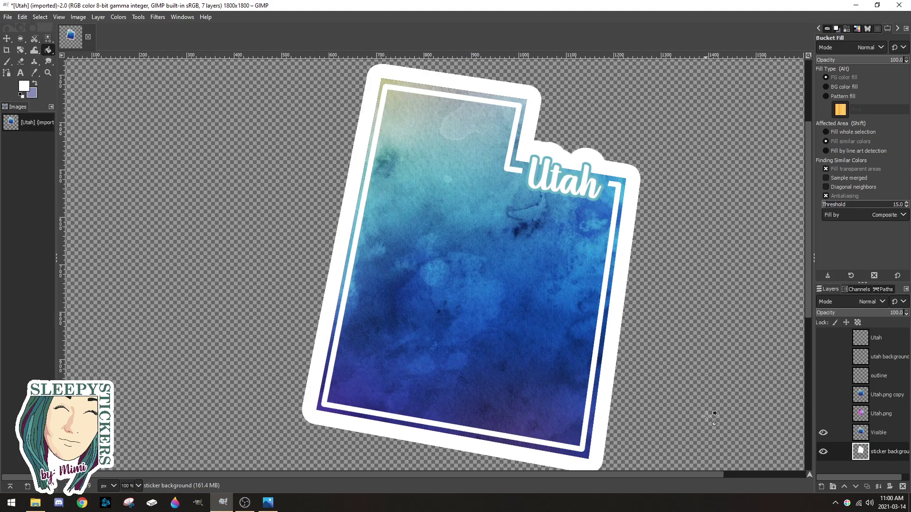
Step: Delete the "Visible" layer and show the "Utah", "utah background", "outline" and "Utah.png copy" layers
scroll(687, 330, "down", 5)
scroll(687, 330, "up", 5)
scroll(688, 318, "down", 1)
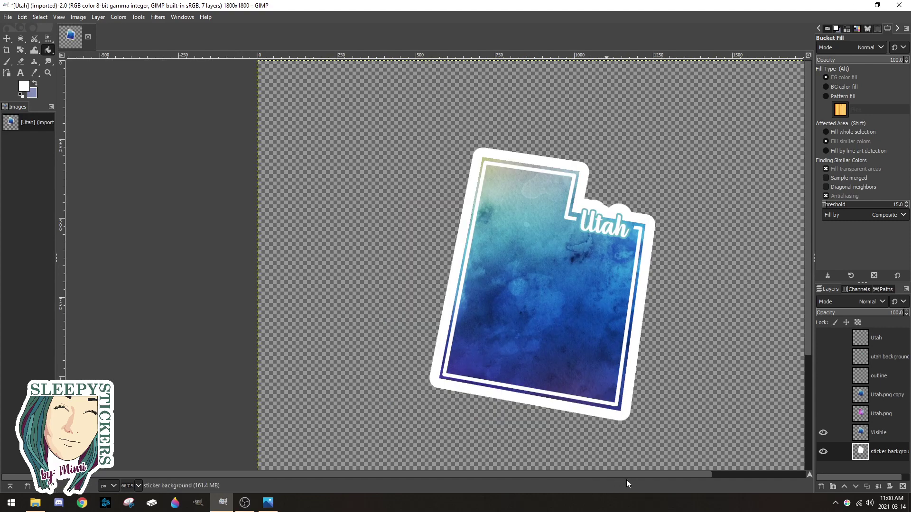
scroll(639, 474, "right", 3)
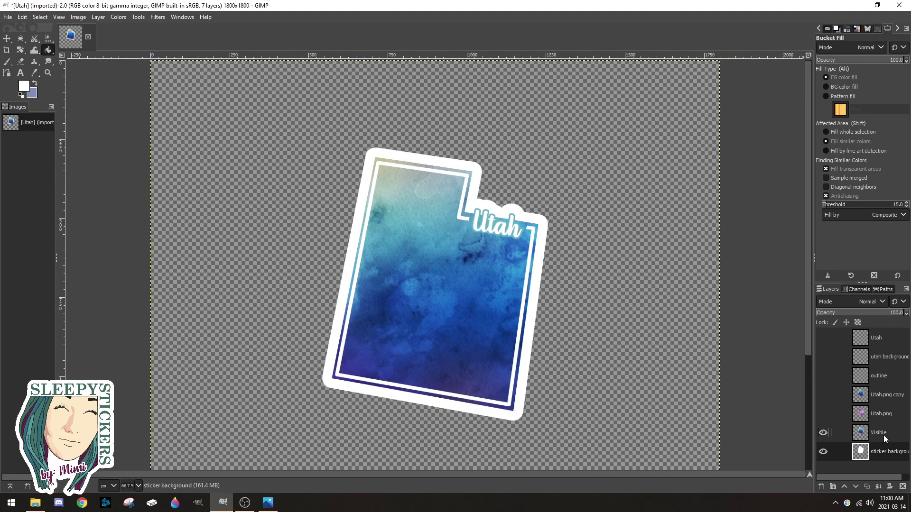
right_click(876, 432)
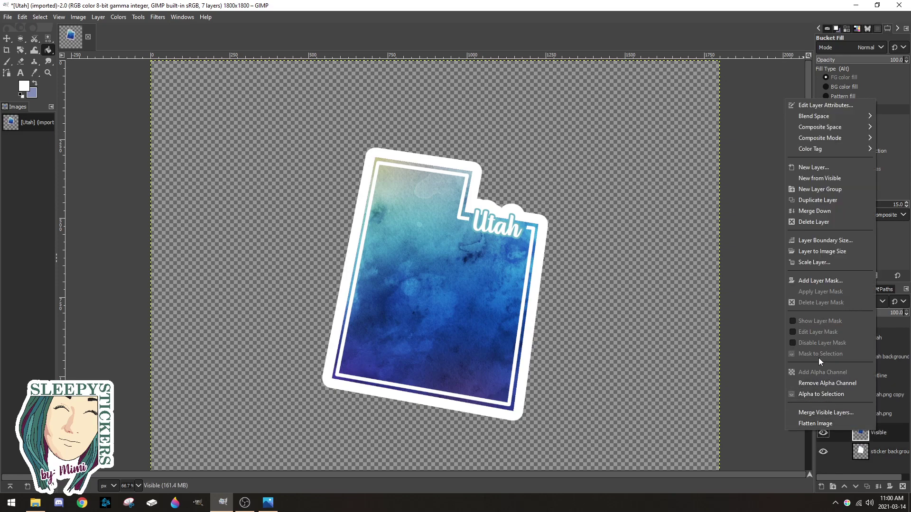
left_click(833, 227)
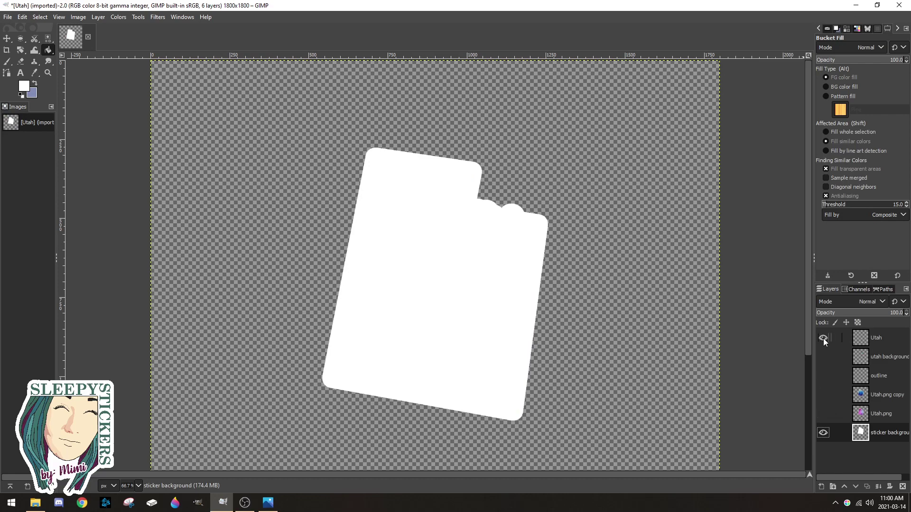
left_click(824, 357)
left_click(823, 374)
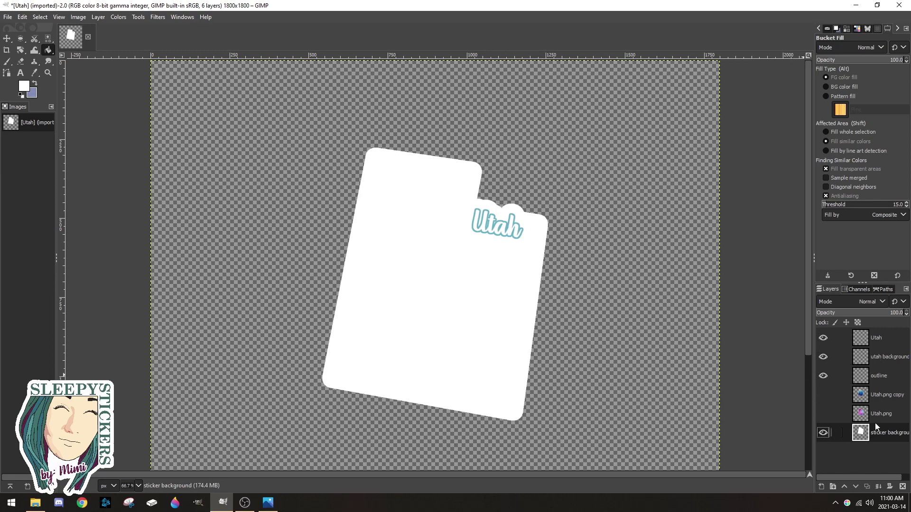
left_click(823, 395)
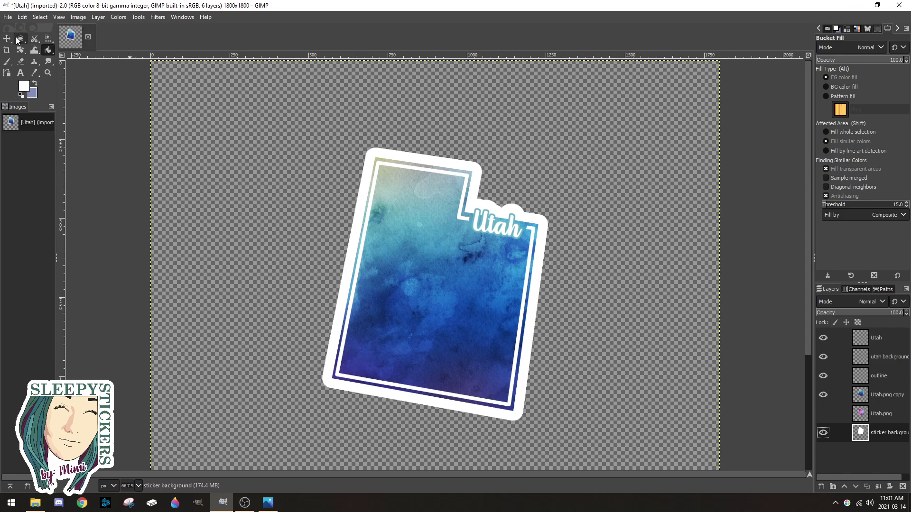
Step: Crop the image closely around the sticker to about 798 x 927 px, leaving a small transparent margin on every side
scroll(392, 165, "down", 1)
scroll(392, 164, "down", 1)
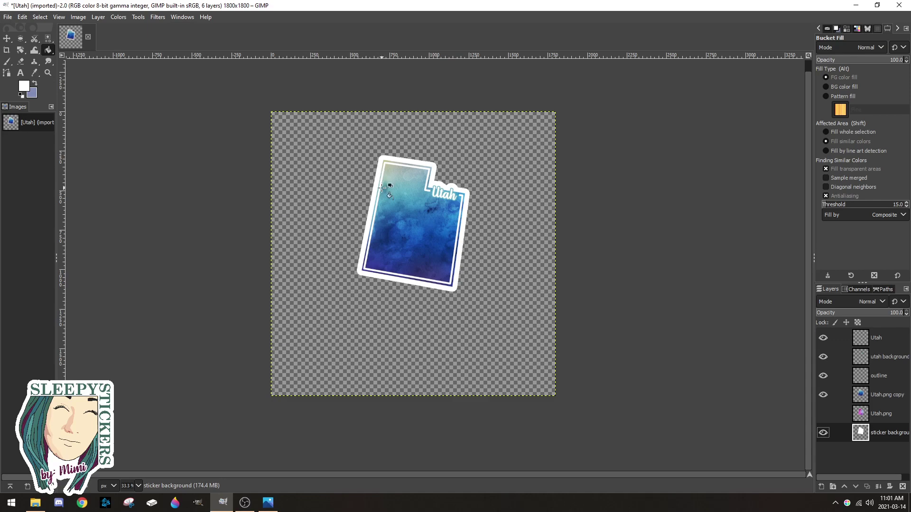
left_click(7, 50)
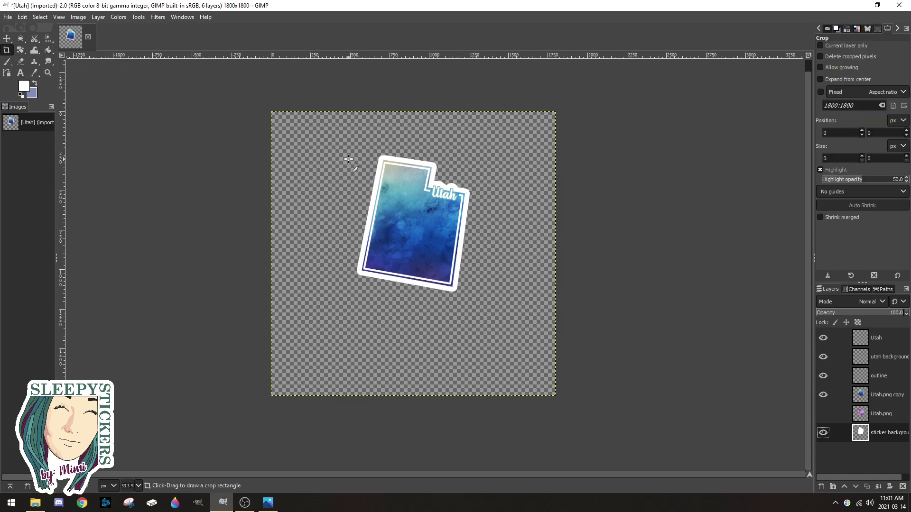
left_click_drag(350, 152, 489, 301)
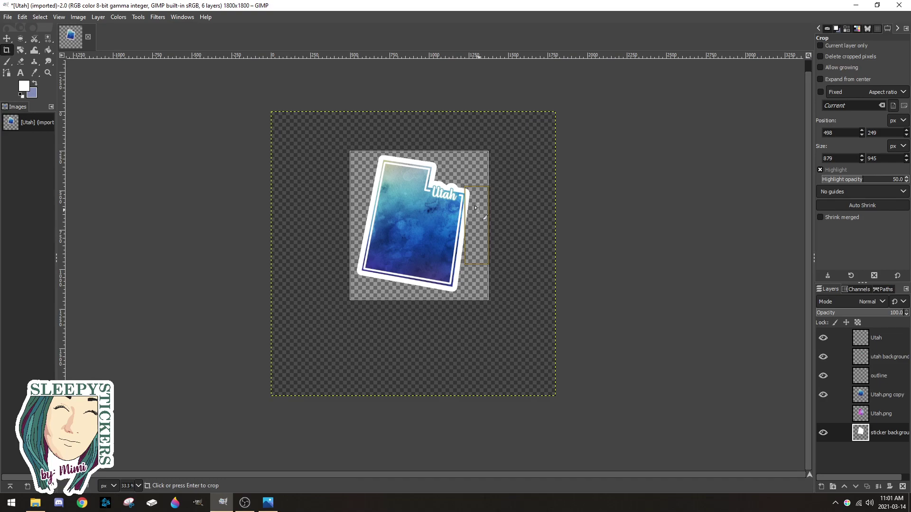
left_click_drag(481, 220, 468, 224)
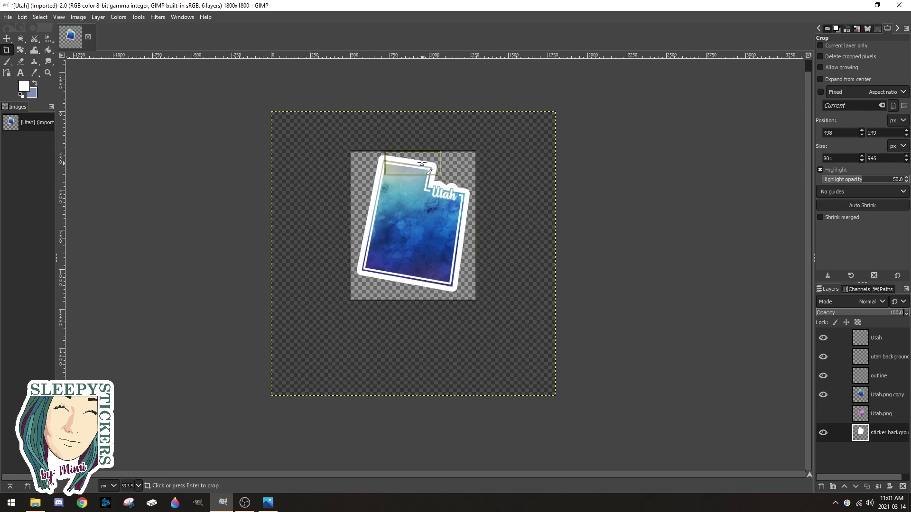
left_click_drag(363, 217, 363, 219)
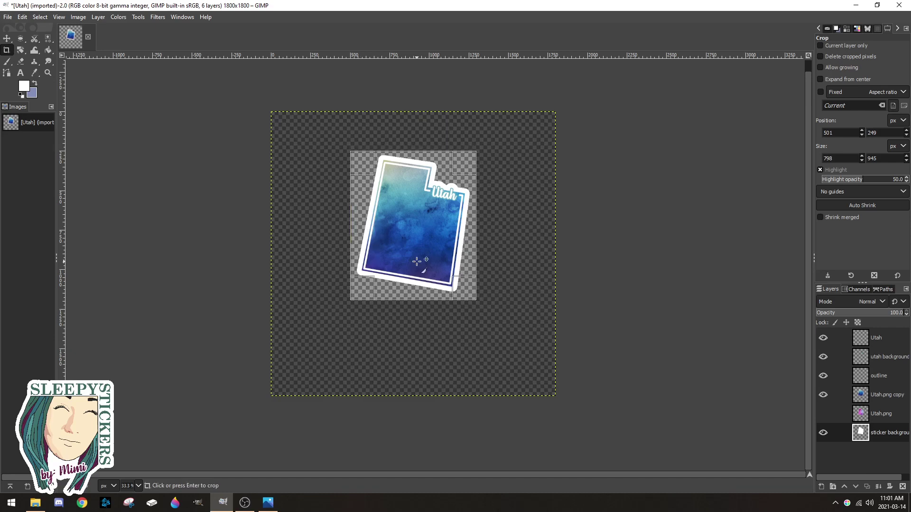
left_click_drag(417, 280, 416, 276)
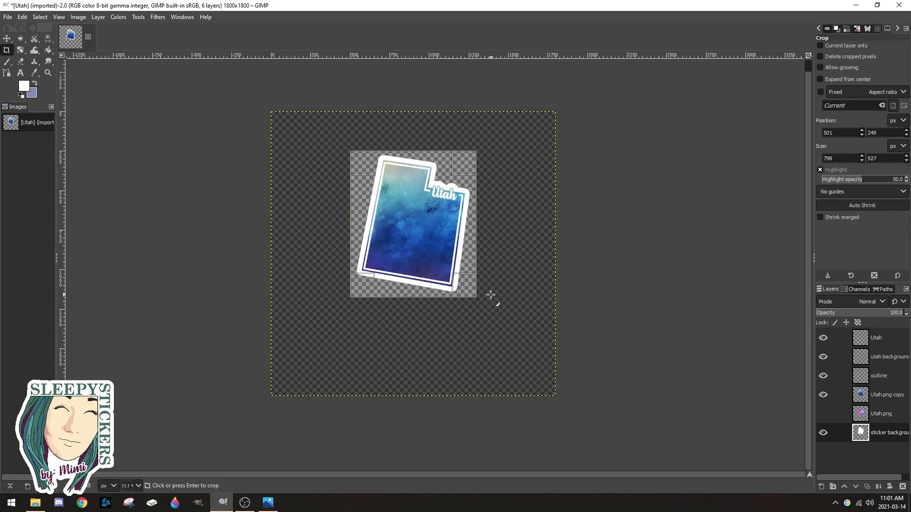
key("Return")
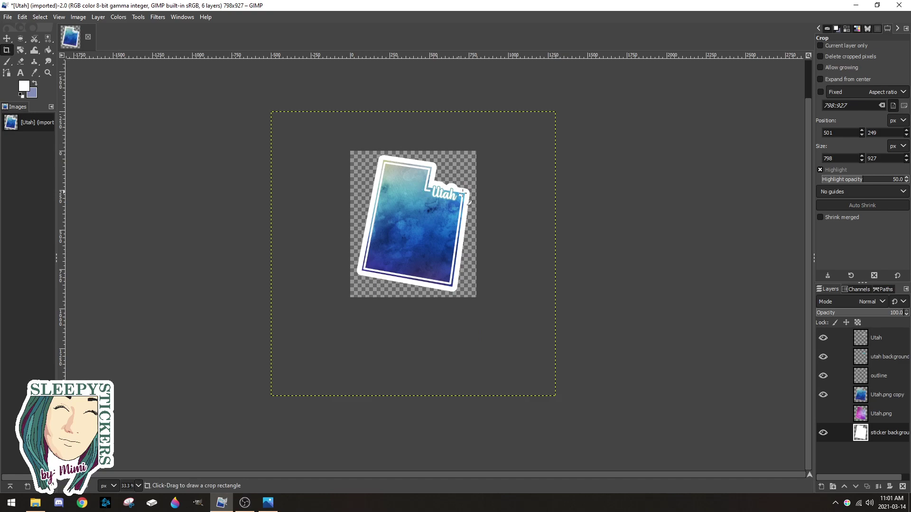
scroll(437, 221, "up", 1)
scroll(437, 220, "up", 1)
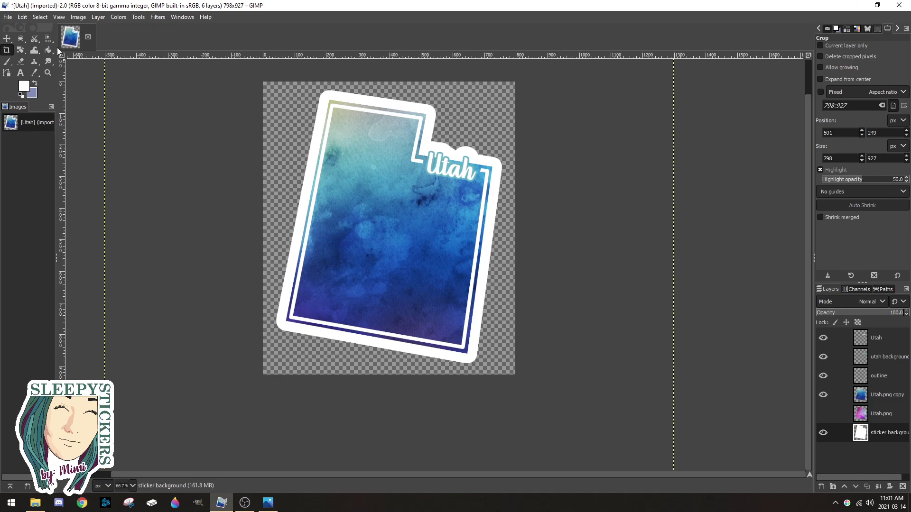
left_click(7, 18)
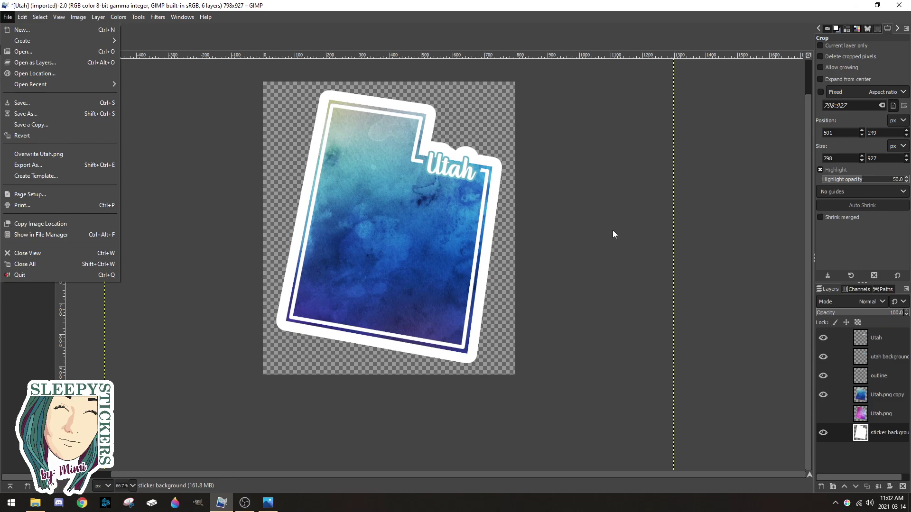
left_click(882, 414)
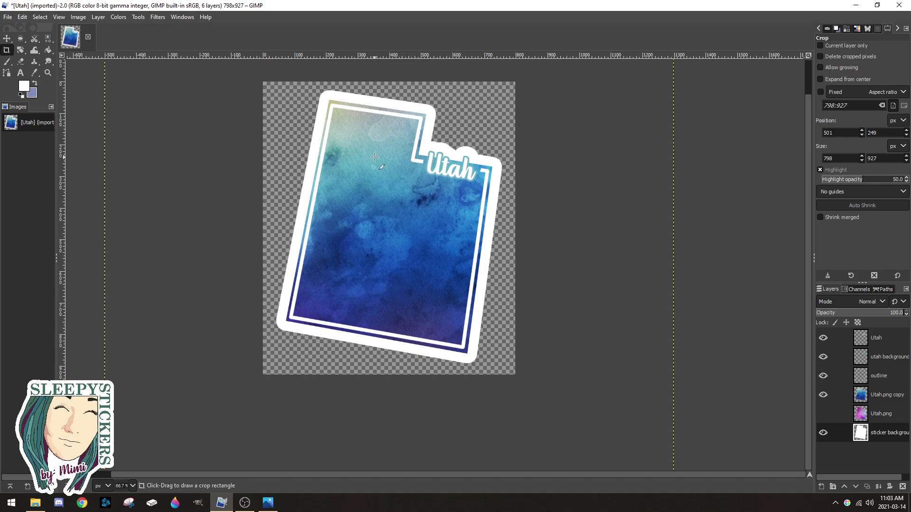
Step: Start exporting the image with the file name Utah.png and expand the list of available file types
left_click(8, 17)
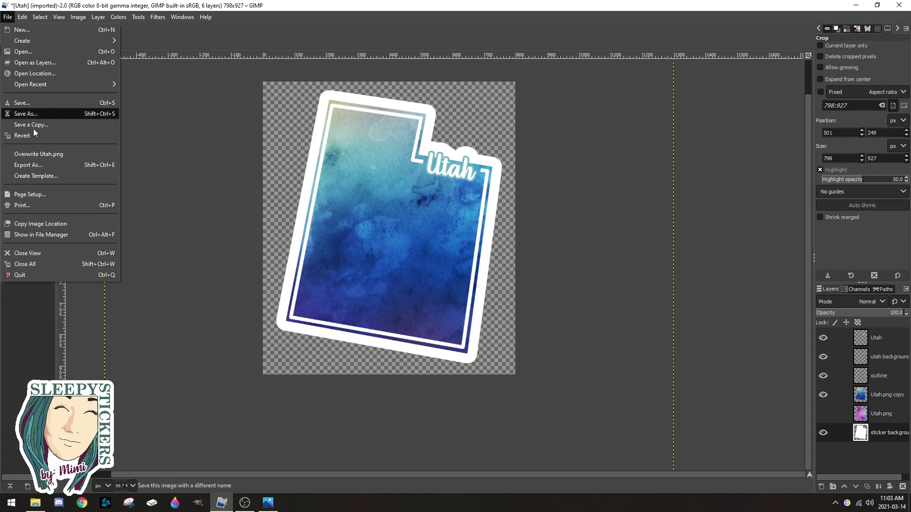
left_click(36, 164)
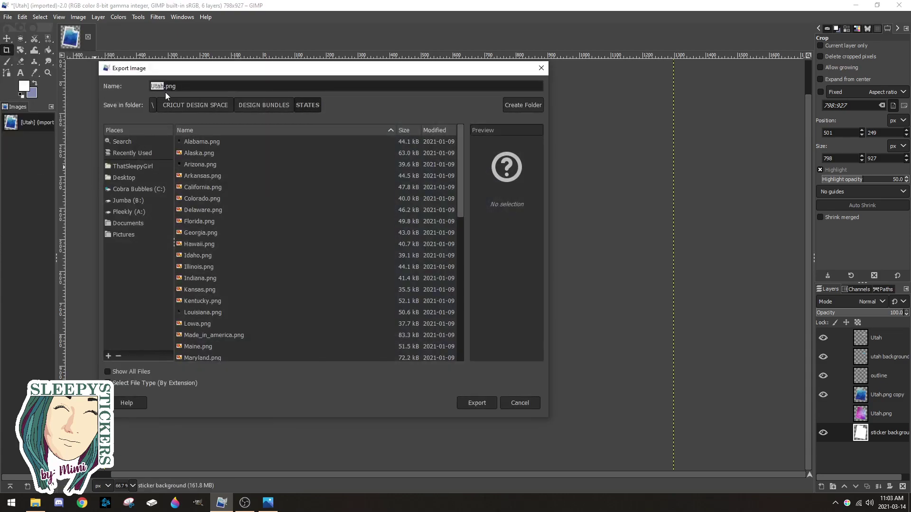
mouse_move(163, 86)
left_mouse_down()
mouse_move(179, 85)
mouse_move(163, 90)
left_mouse_up()
left_click(185, 90)
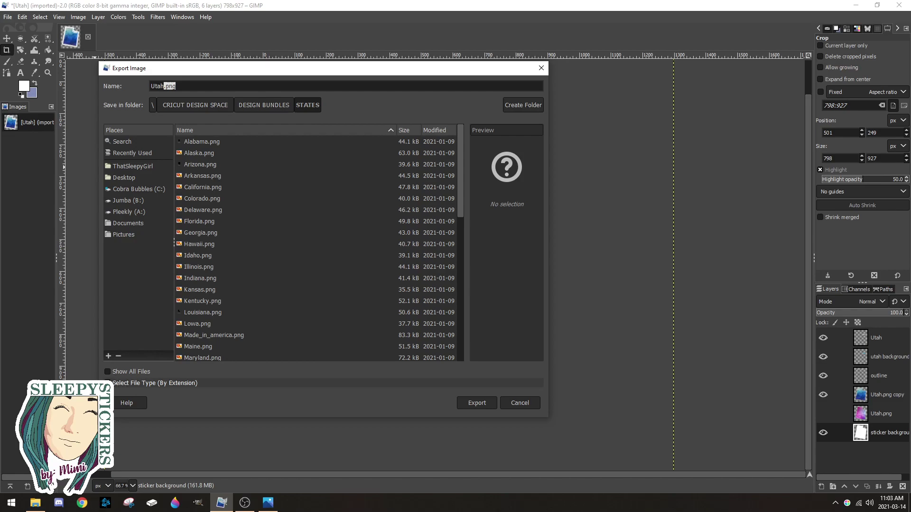
left_click(109, 383)
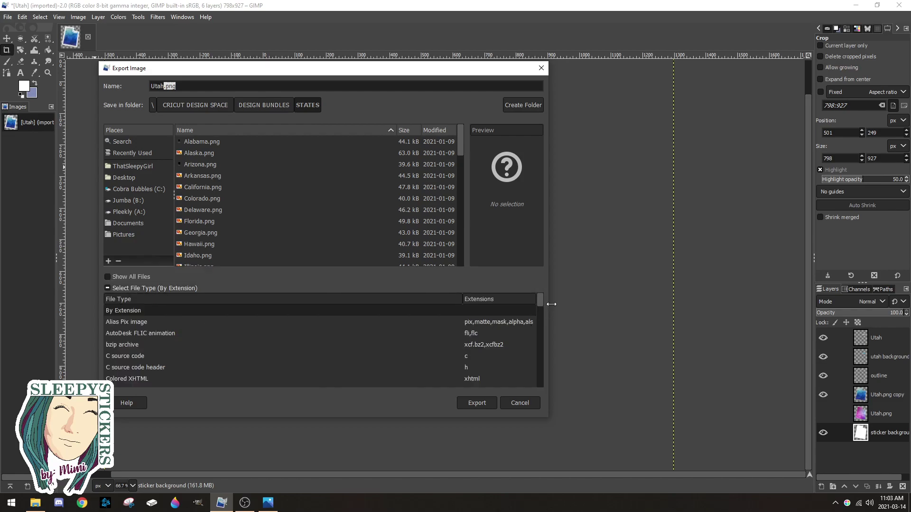
mouse_move(543, 298)
left_mouse_down()
mouse_move(536, 388)
mouse_move(531, 288)
left_mouse_up()
left_click(186, 86)
Step: Set the export location to the USA folder inside CRICUT DESIGN SPACE, Stickers, STATES & PROVINCES
left_click(199, 103)
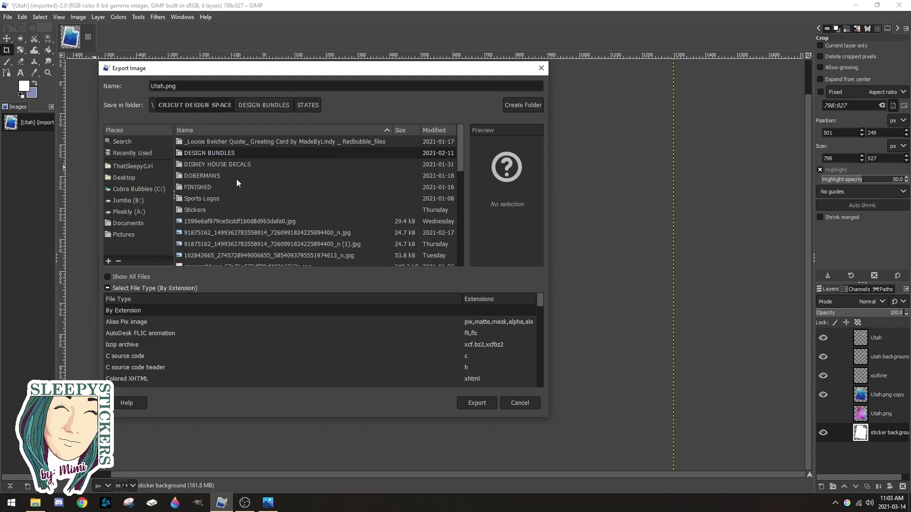
double_click(195, 211)
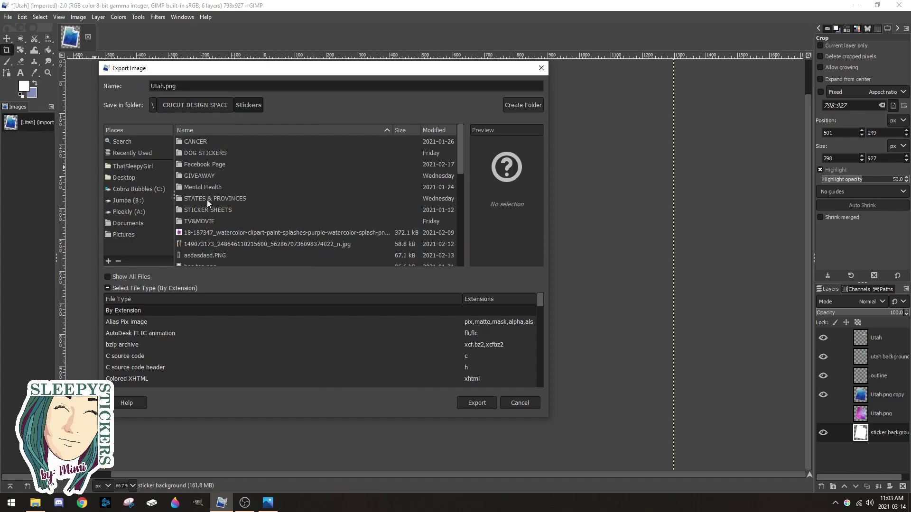
double_click(207, 200)
double_click(198, 152)
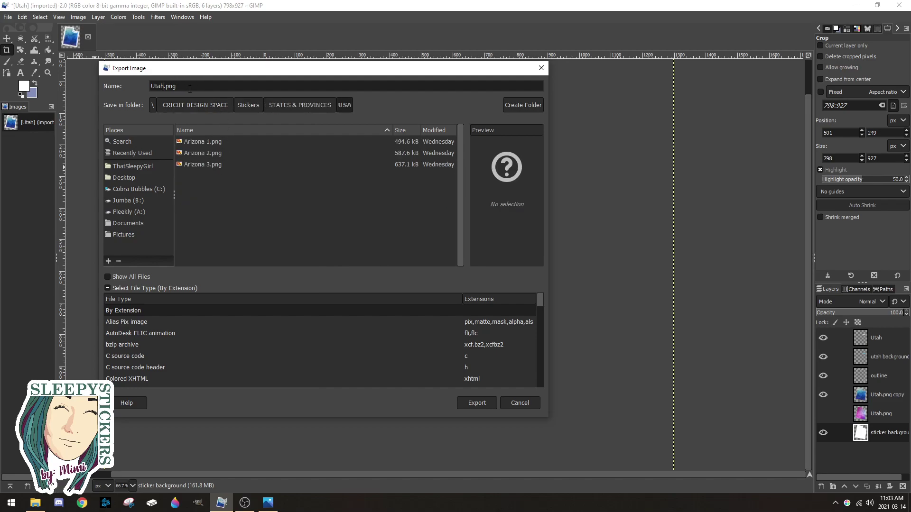
Step: Name the export file Utah 1.png and export it as PNG with the default PNG options
type("1")
left_click(476, 403)
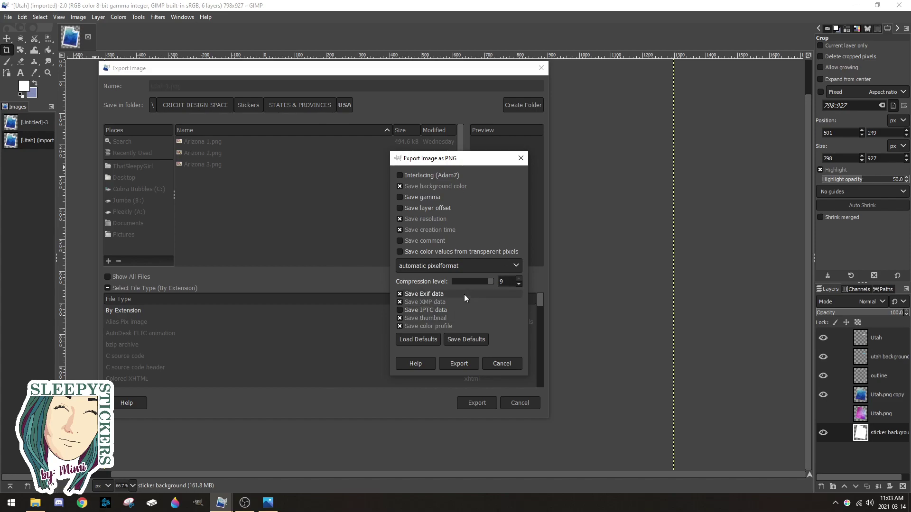
left_click(463, 364)
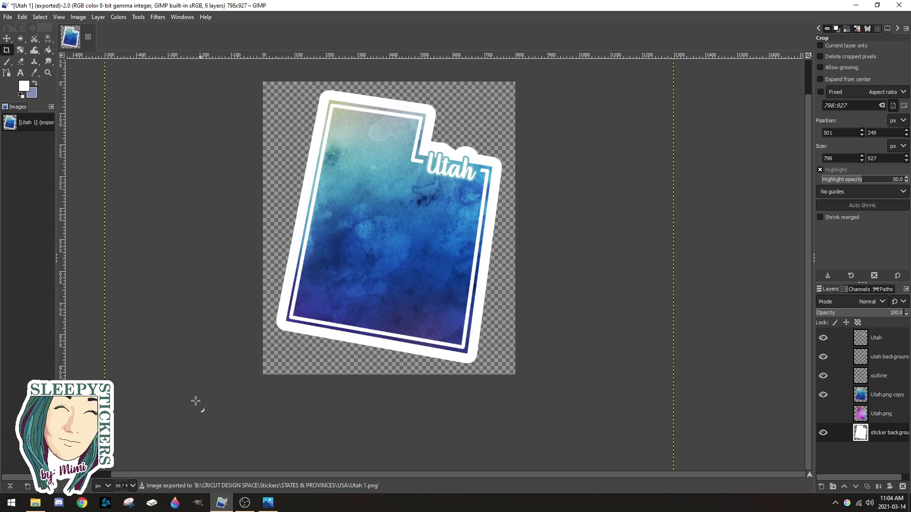
Step: Switch to File Explorer, open Utah 1 from the USA folder to examine the exported sticker, and return to GIMP
left_click(35, 502)
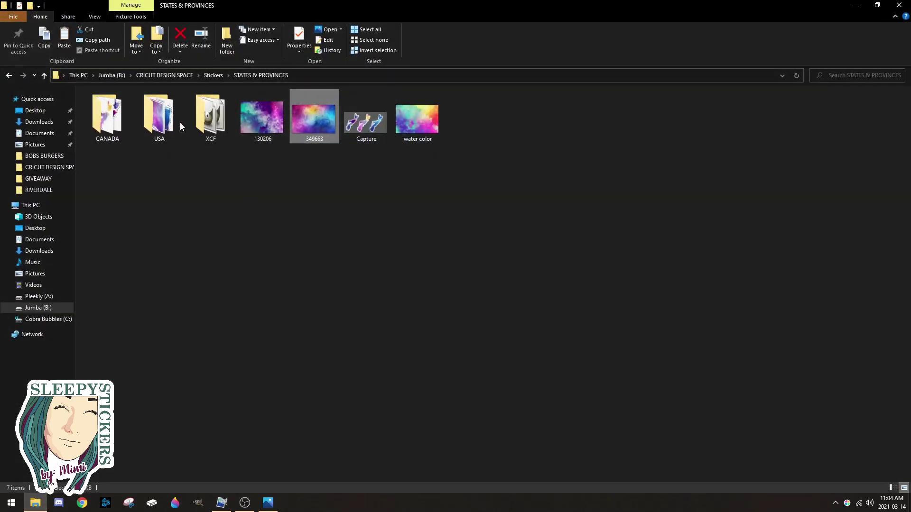
double_click(160, 116)
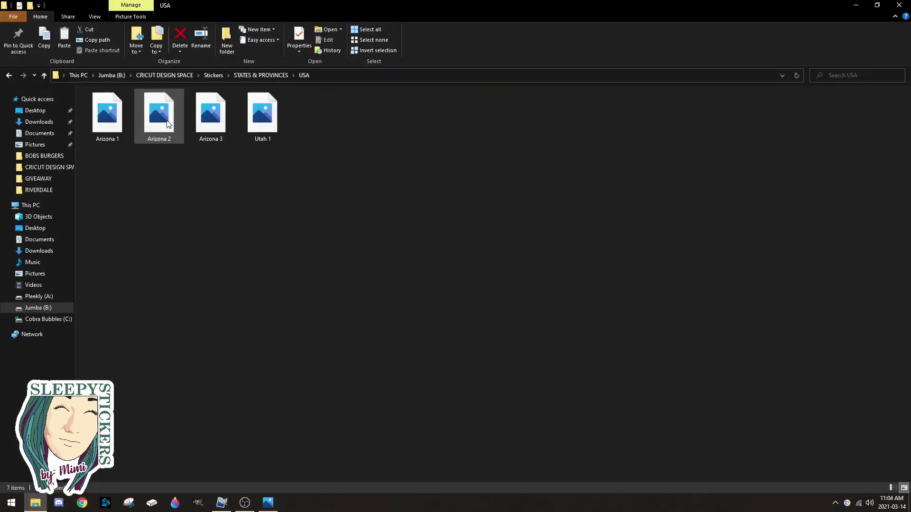
double_click(268, 124)
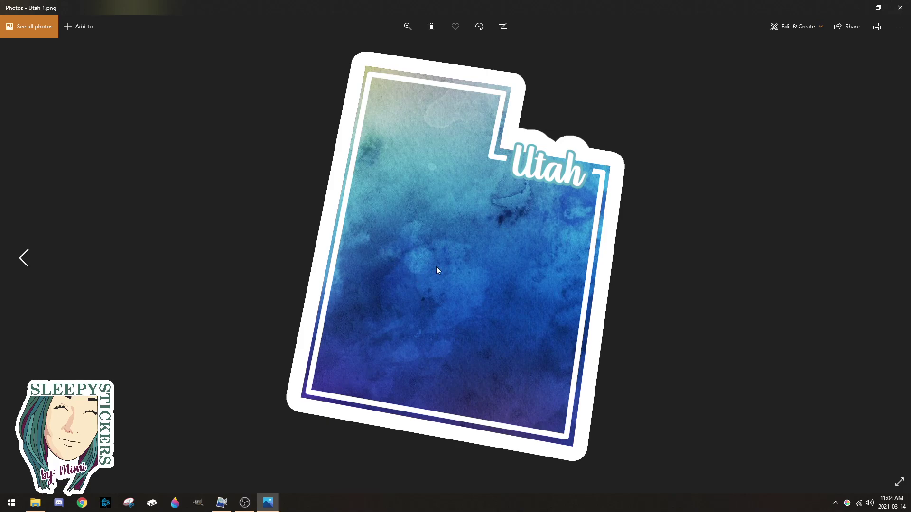
left_click(900, 8)
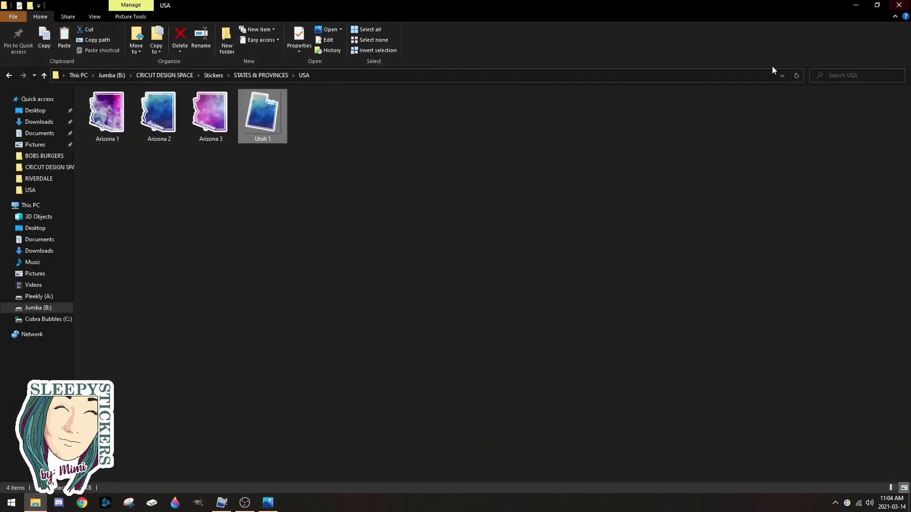
double_click(278, 112)
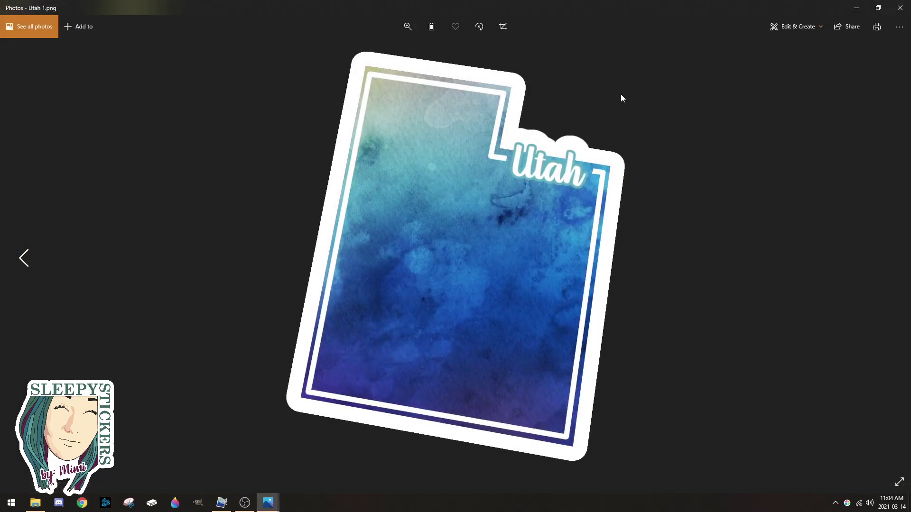
left_click(900, 7)
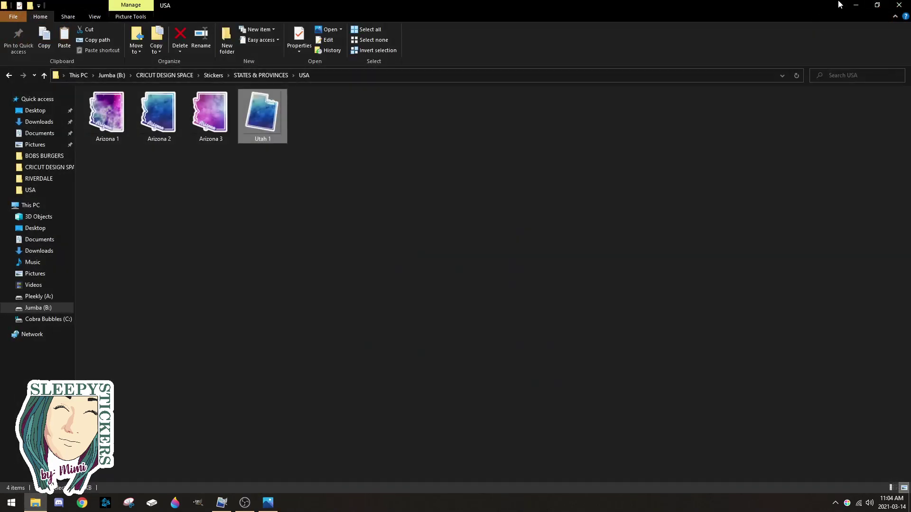
left_click(852, 3)
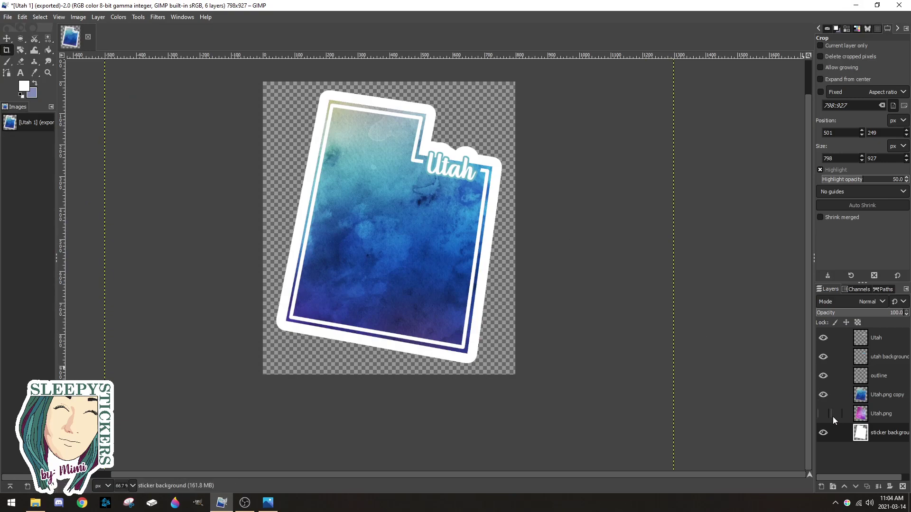
Step: Hide the "Utah.png copy" layer and show the "Utah.png" layer to switch the sticker to the pink watercolor fill
scroll(724, 346, "up", 1)
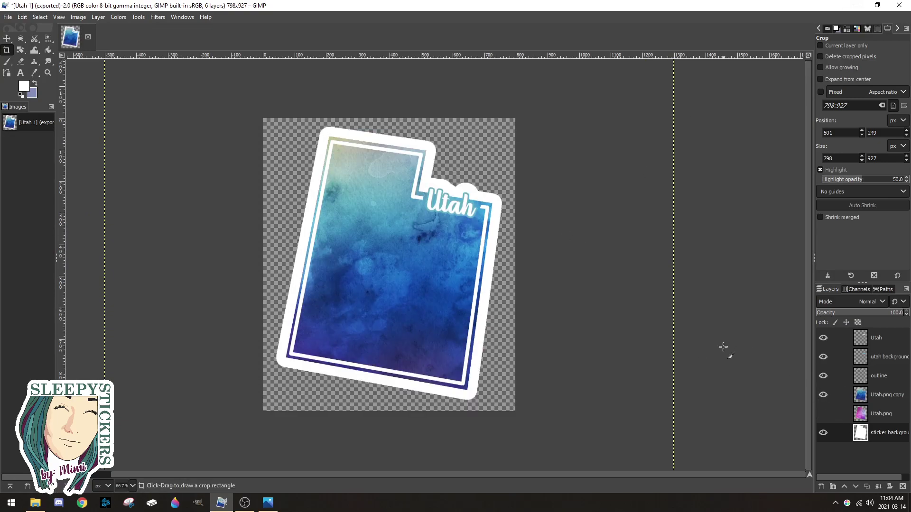
left_click(823, 395)
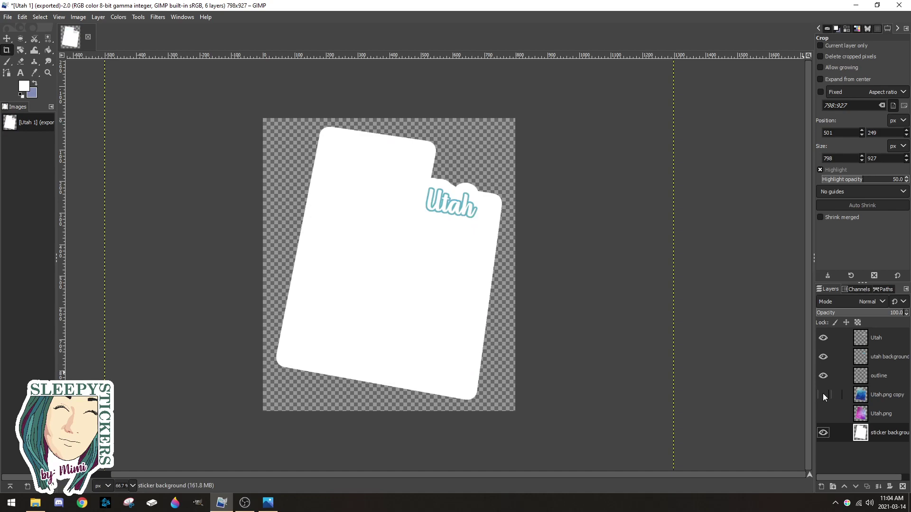
left_click(824, 414)
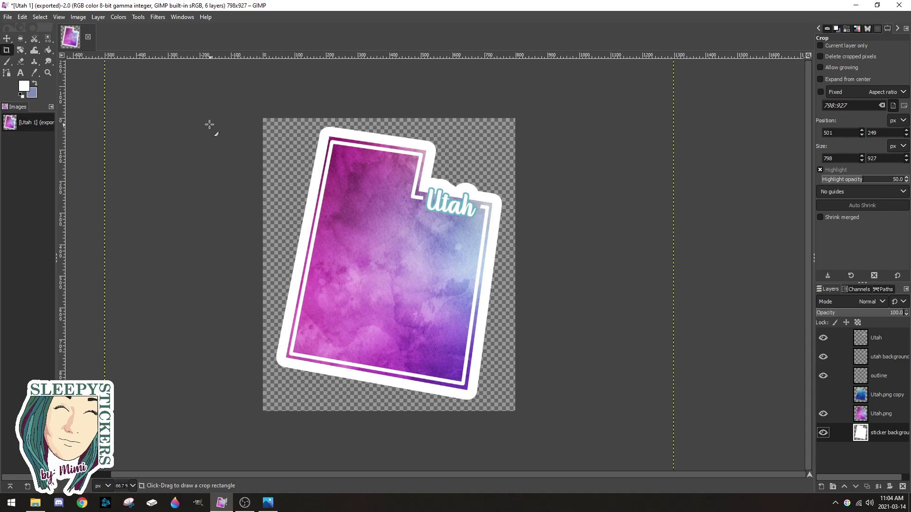
Step: Sample a light pink-purple foreground color from the watercolor fill with the Color Picker
left_click(48, 51)
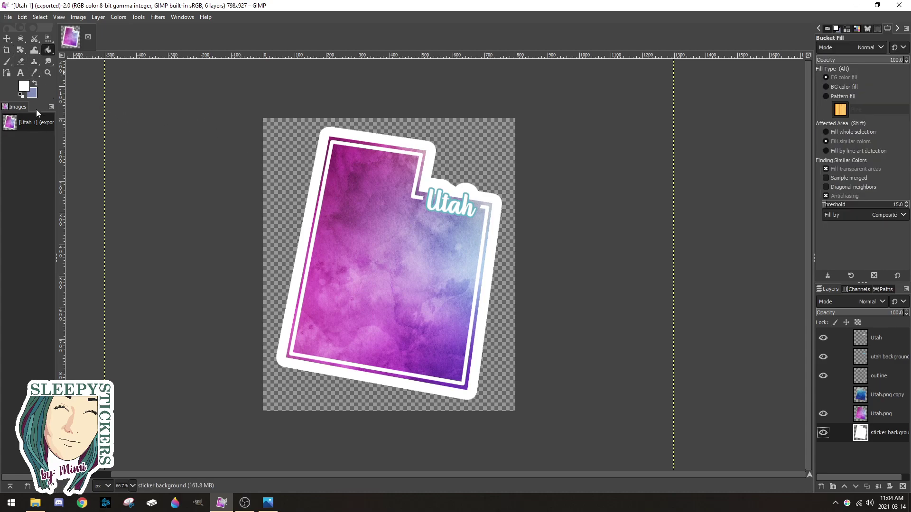
left_click(34, 72)
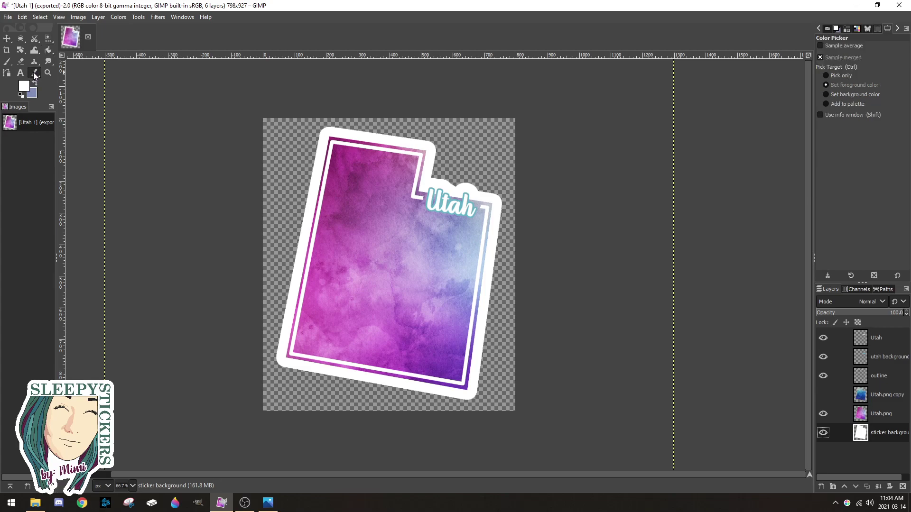
left_click(325, 349)
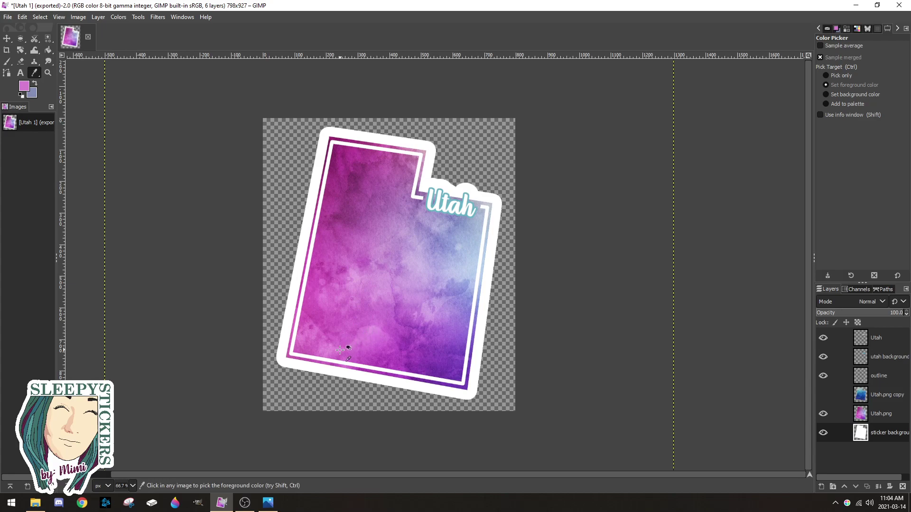
left_click(323, 339)
left_click(338, 262)
left_click(375, 250)
left_click(363, 263)
left_click(431, 235)
left_click(437, 284)
left_click(371, 274)
left_click(364, 232)
left_click(354, 204)
left_click(364, 252)
Step: Bucket-fill the text backing on the "utah background" layer with the sampled pink foreground color
left_click(48, 49)
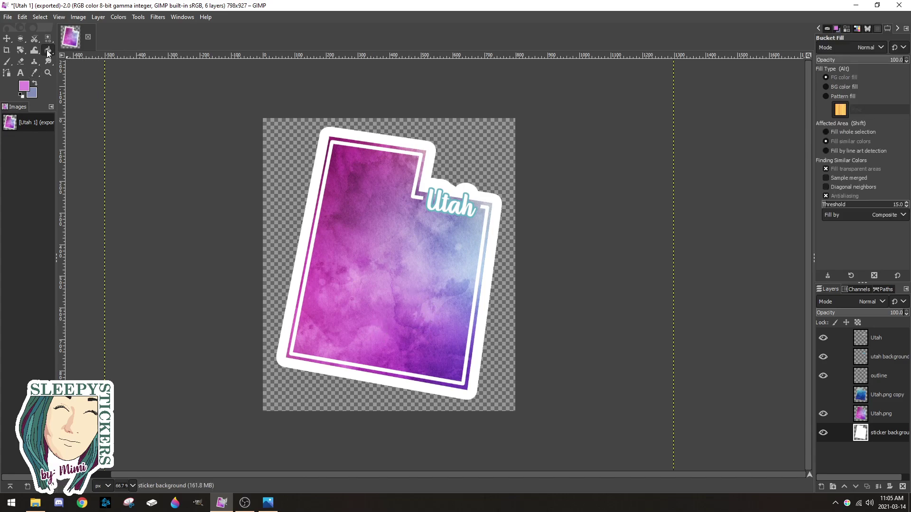
left_click(894, 362)
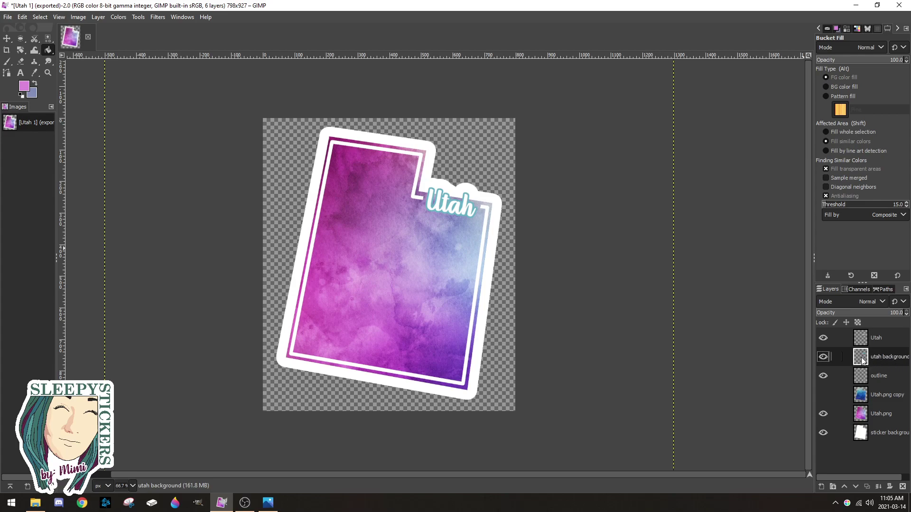
left_click(446, 205)
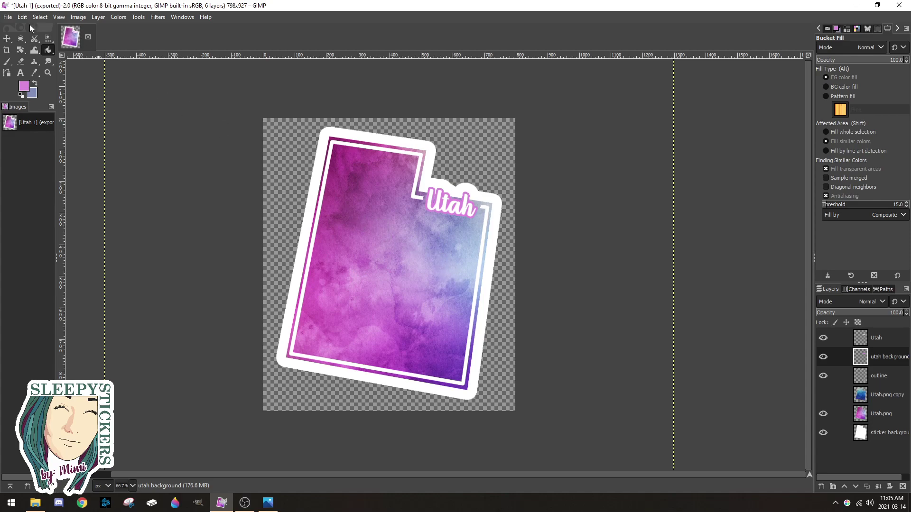
Step: Export the pink version as Utah 2.png to the USA folder with the default PNG options
left_click(8, 17)
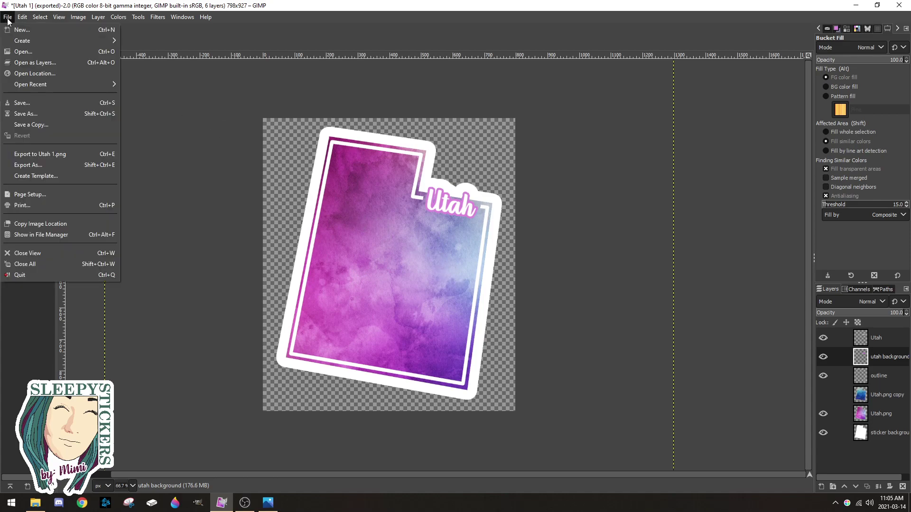
left_click(64, 168)
left_click(169, 87)
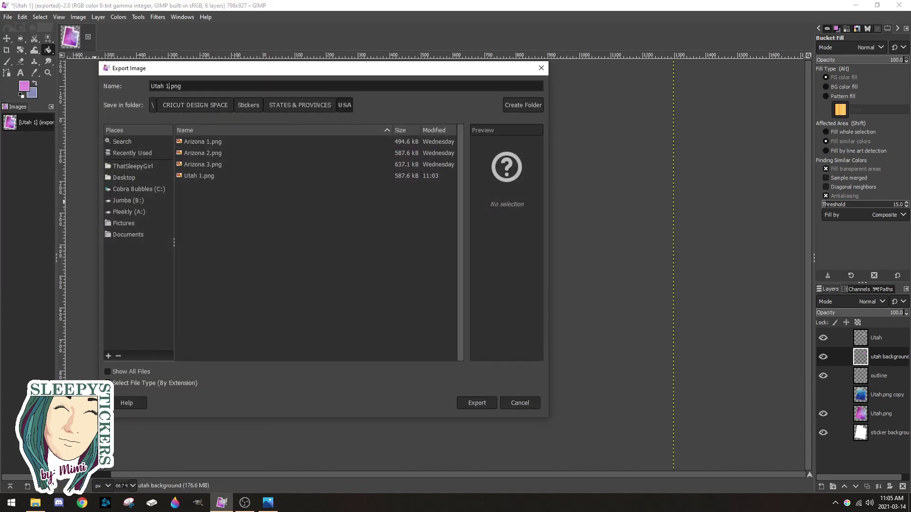
key("BackSpace")
type("2")
left_click(473, 402)
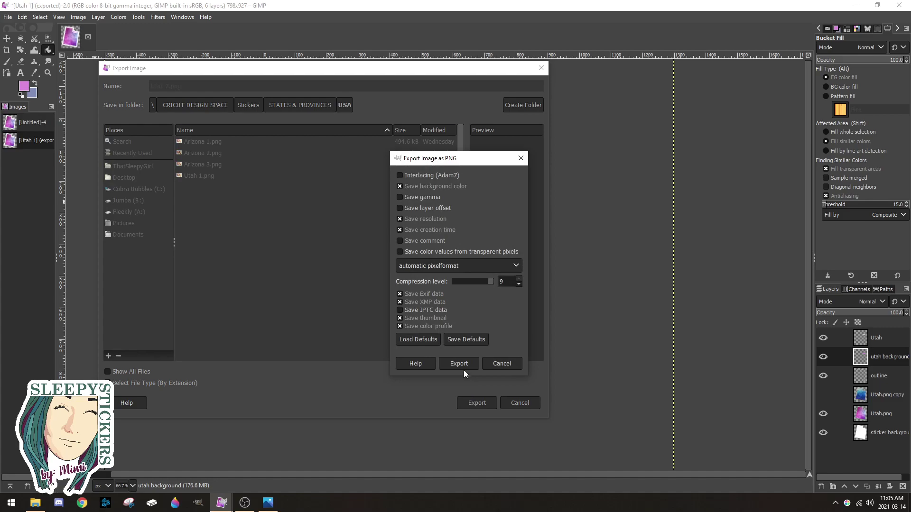
left_click(463, 363)
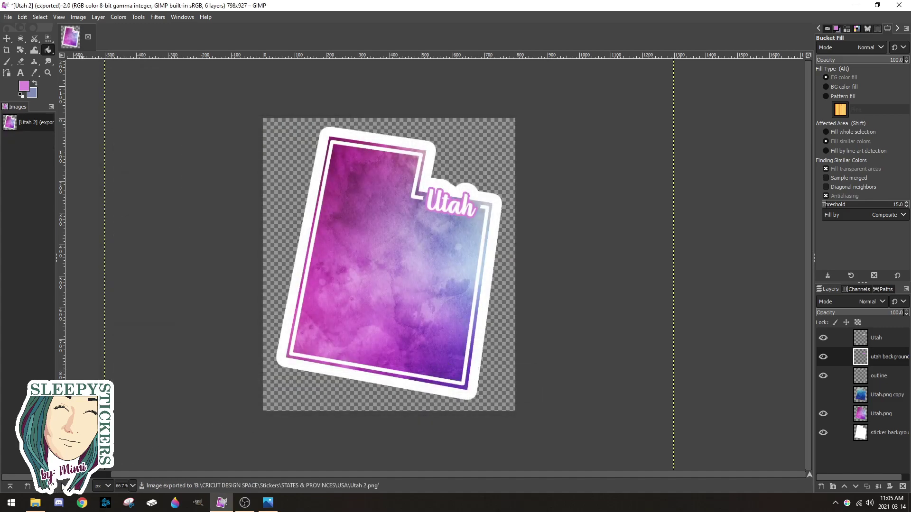
Step: Switch to File Explorer, open Utah 2 to examine the exported pink sticker, and close the viewer and folder window
left_click(35, 503)
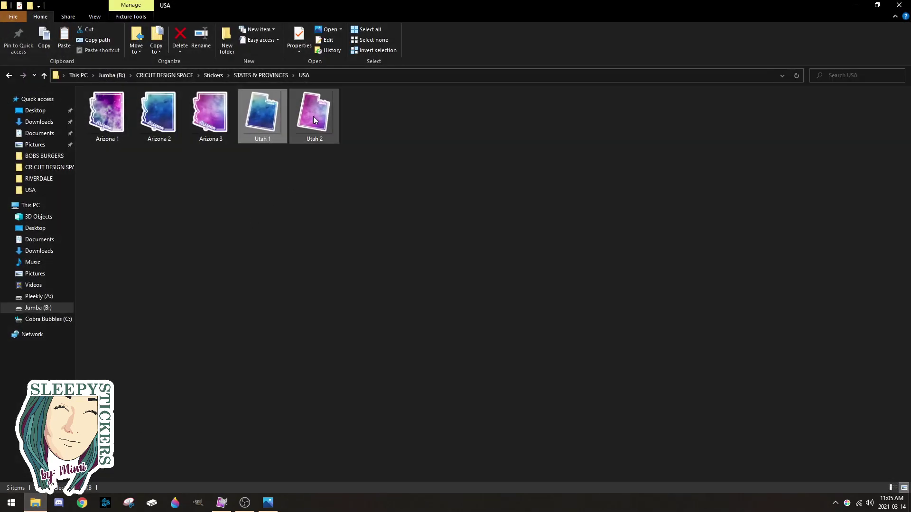
left_click(314, 115)
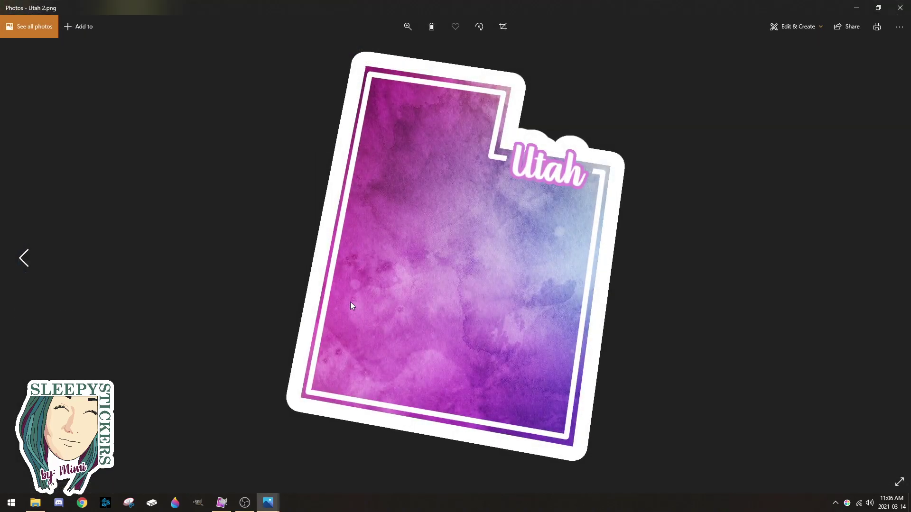
left_click(899, 12)
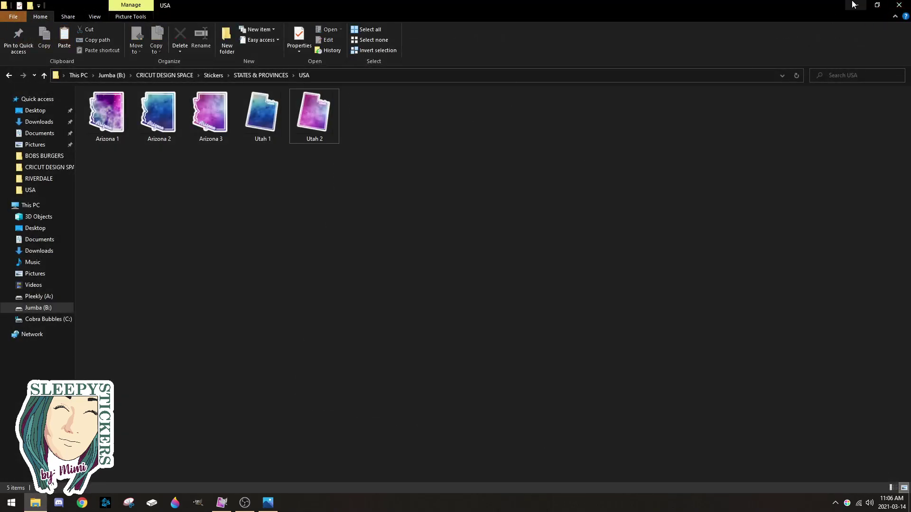
left_click(902, 6)
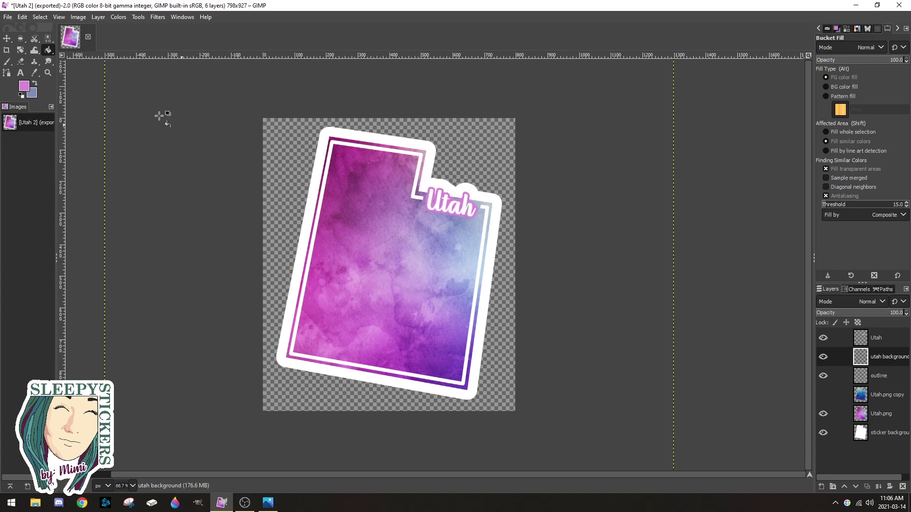
Step: Save the layered project under the file name Utah.xcf
left_click(7, 17)
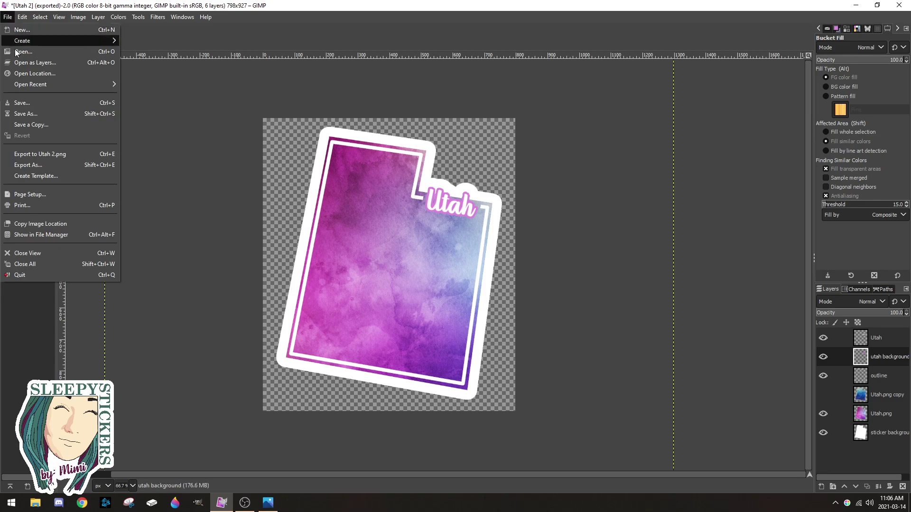
left_click(32, 114)
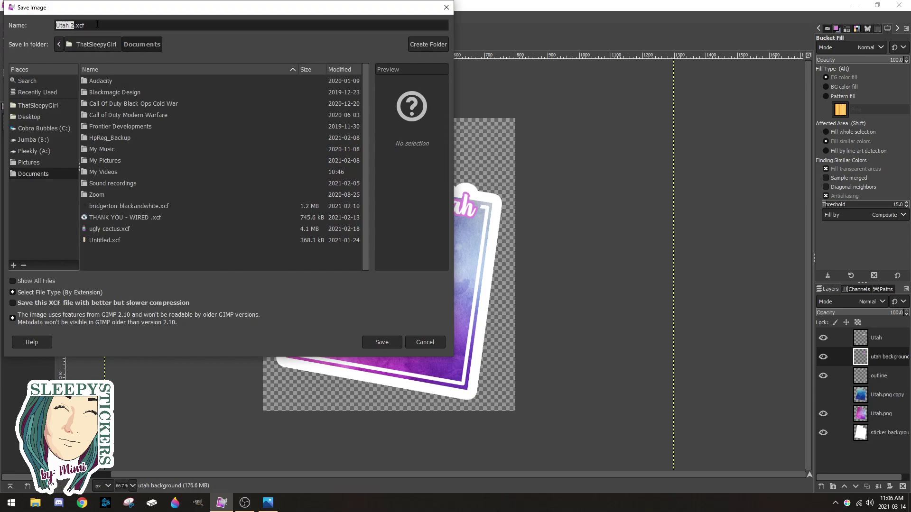
left_click(76, 26)
key("BackSpace")
key("BackSpace")
left_click(382, 342)
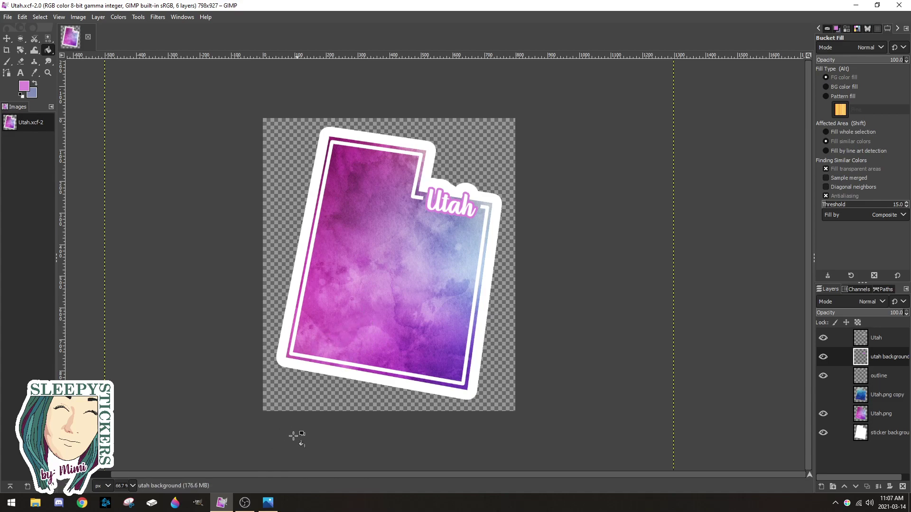
left_click(221, 502)
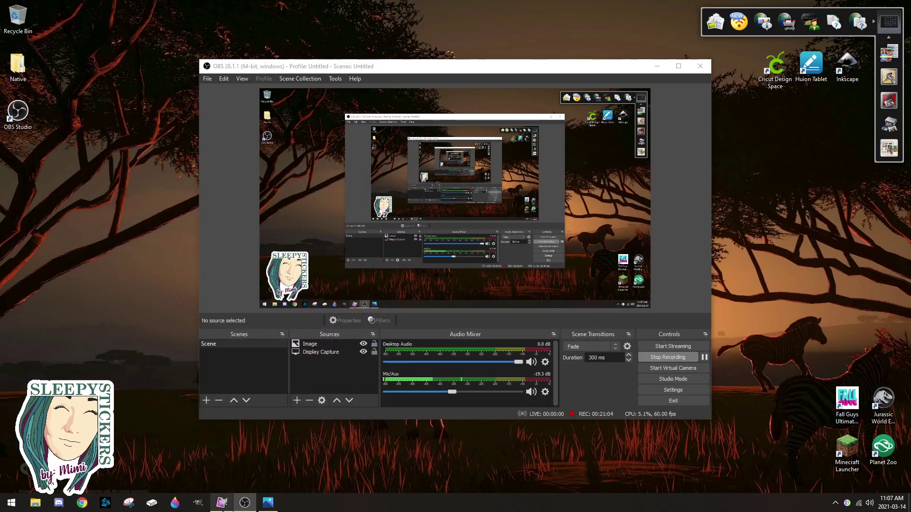
left_click(221, 502)
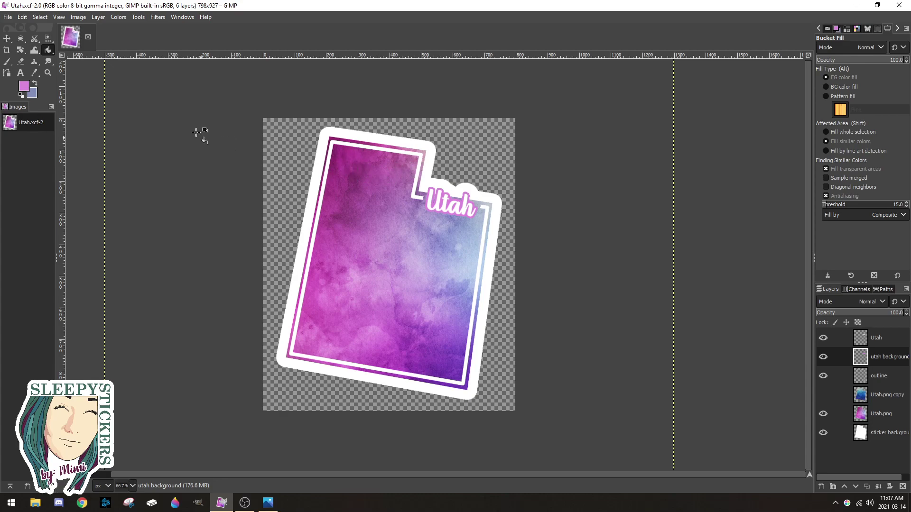
left_click(246, 504)
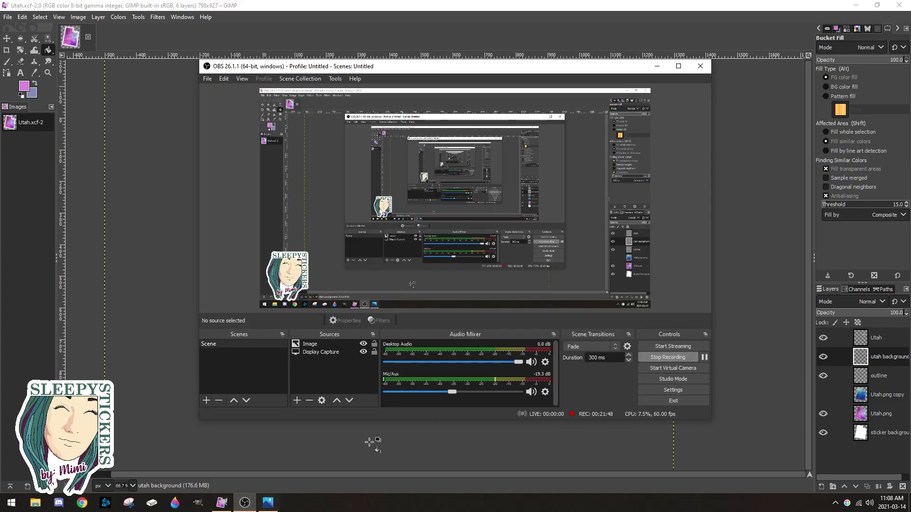